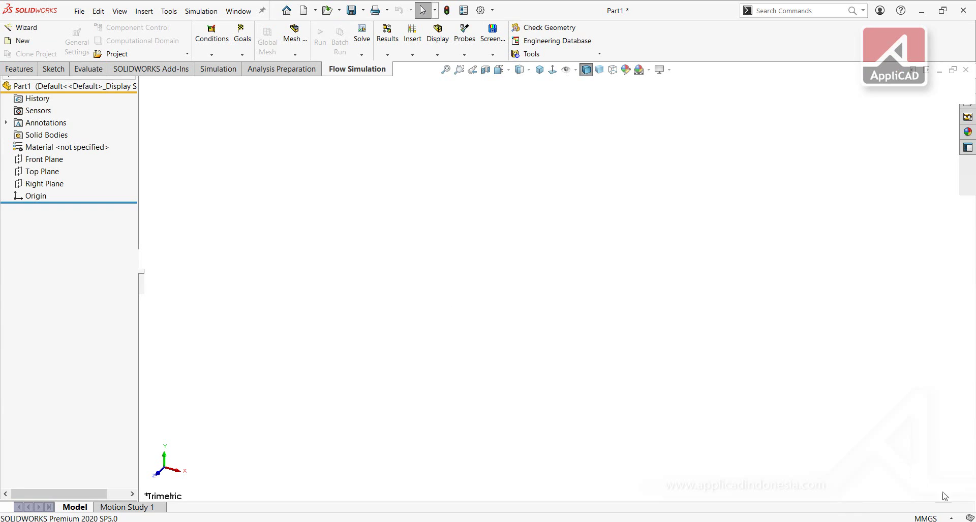
- Set the part's unit system to IPS (inch, pound, second) with the quick unit selector
{"action": "left_click", "coordinate": [19, 69]}
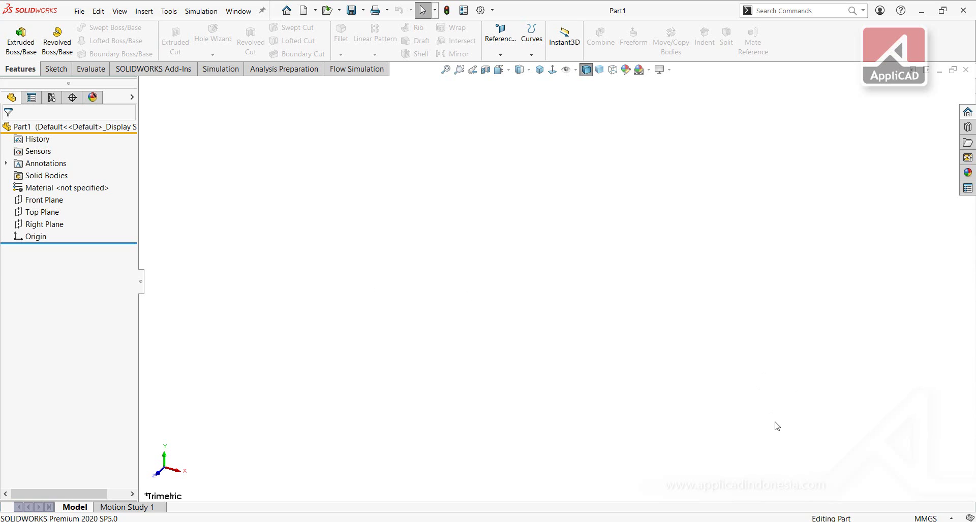
{"action": "left_click", "coordinate": [925, 518]}
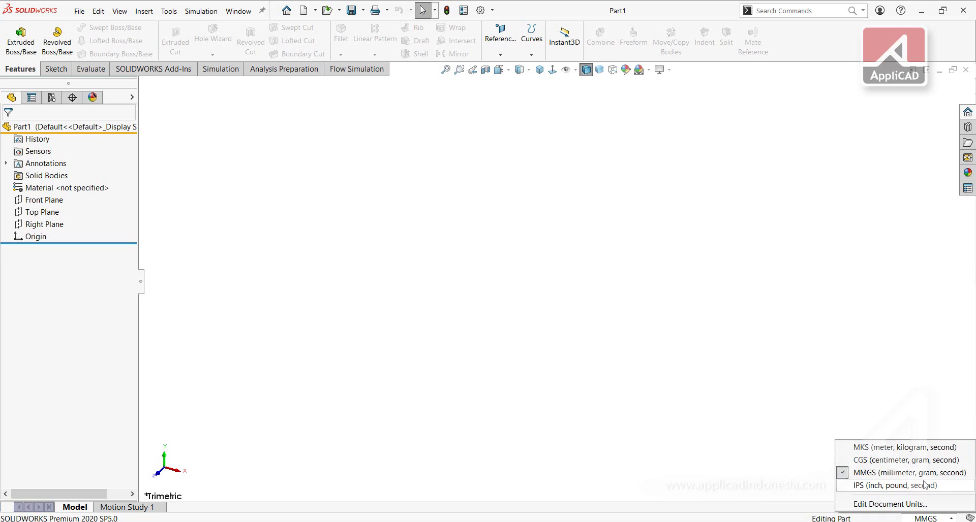
{"action": "left_click", "coordinate": [686, 458]}
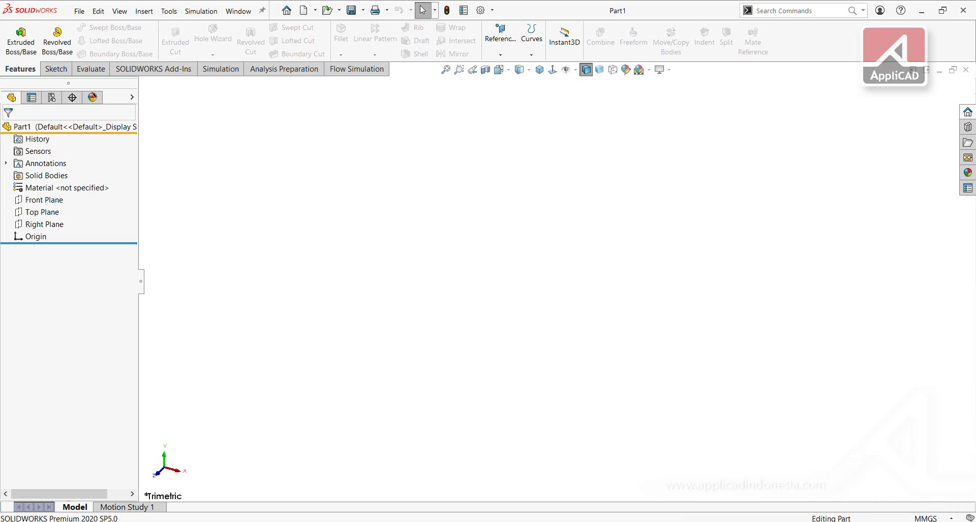
{"action": "left_click", "coordinate": [926, 518]}
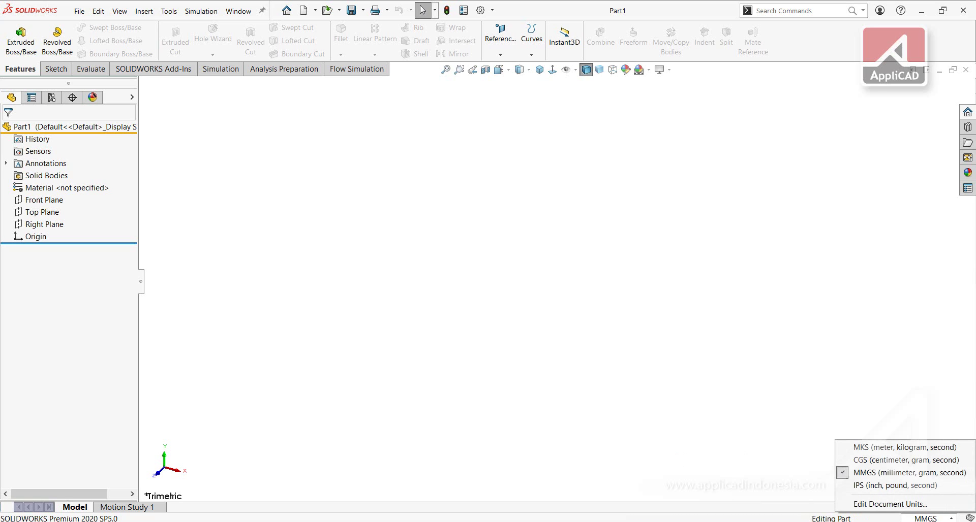
{"action": "left_click", "coordinate": [893, 488]}
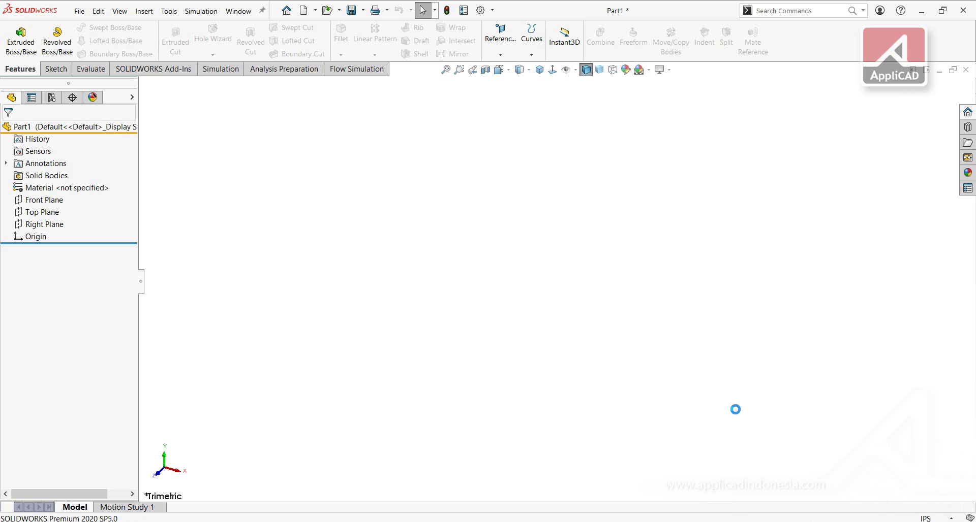
- Set the unit system to MMGS (millimeter, gram, second) in the document properties and apply it
{"action": "left_click", "coordinate": [480, 11]}
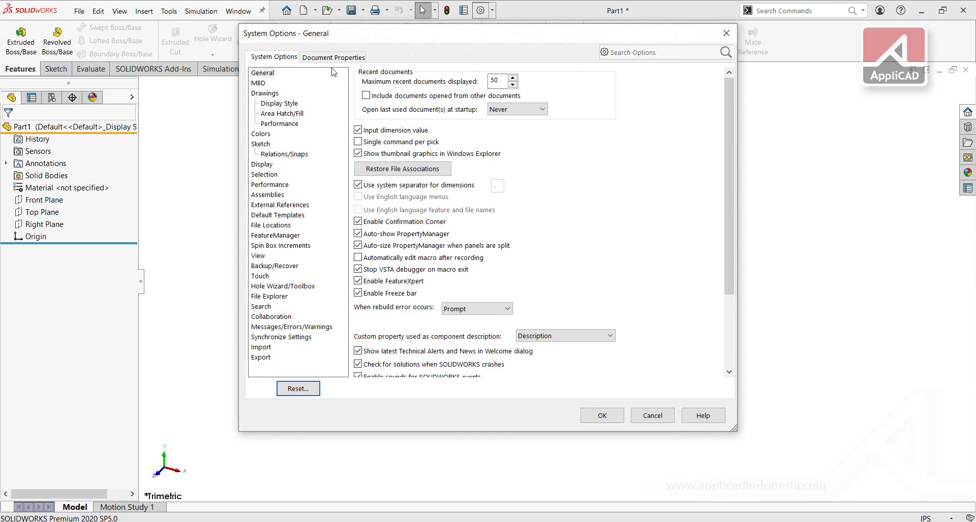
{"action": "left_click", "coordinate": [318, 56]}
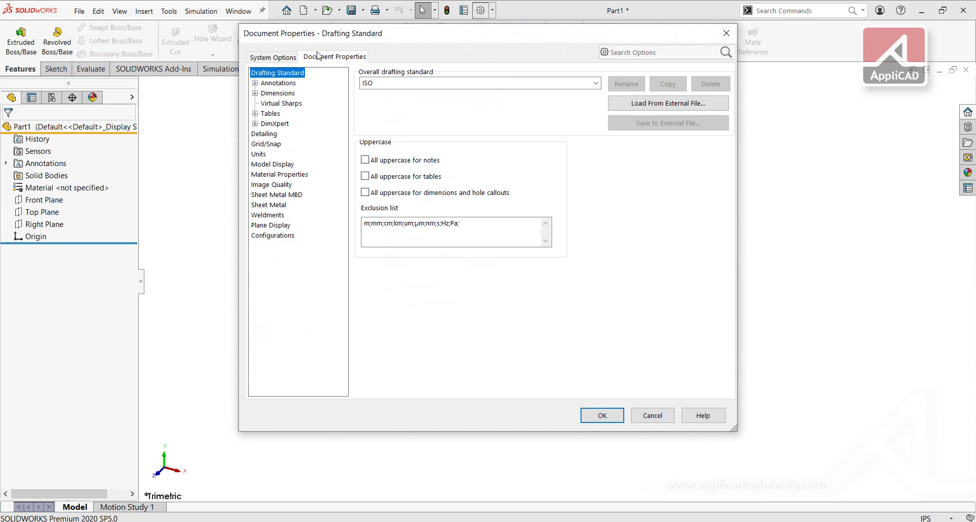
{"action": "left_click", "coordinate": [259, 153]}
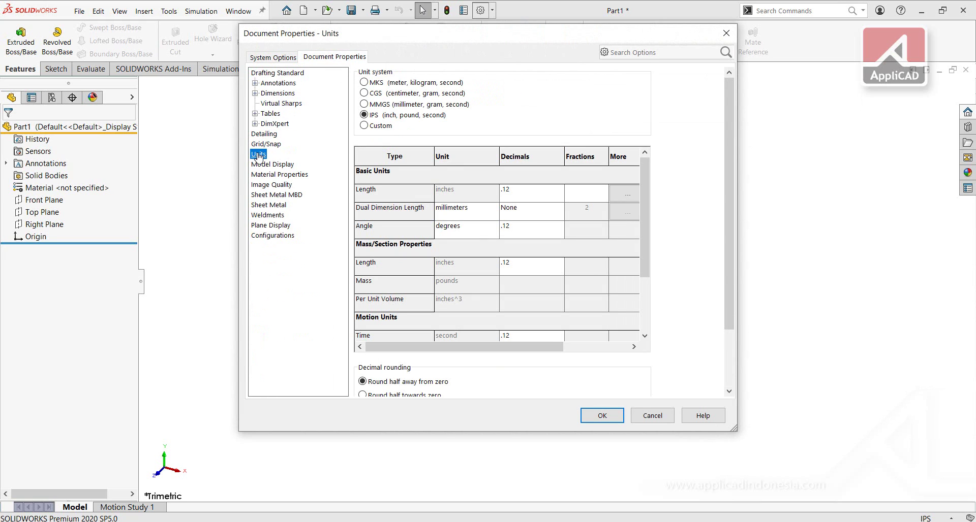
{"action": "left_click", "coordinate": [379, 104]}
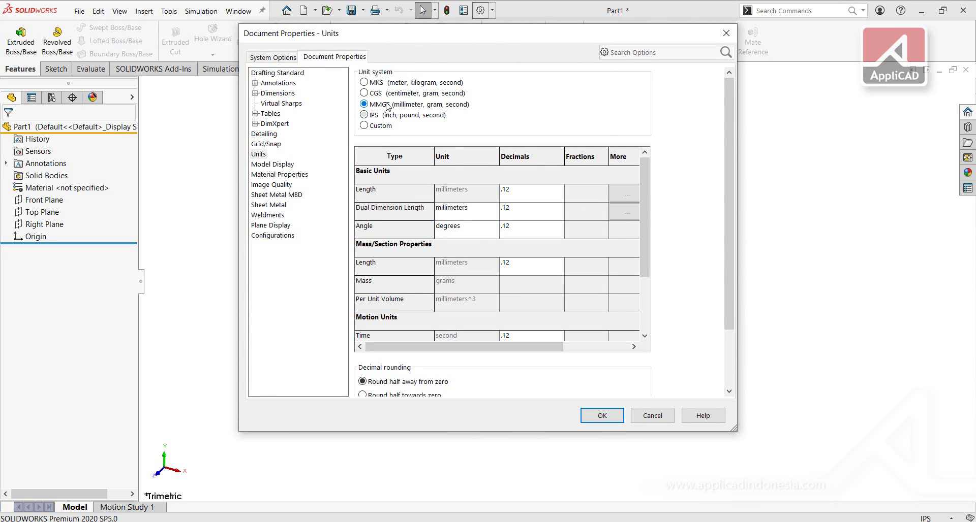
{"action": "left_click", "coordinate": [603, 415]}
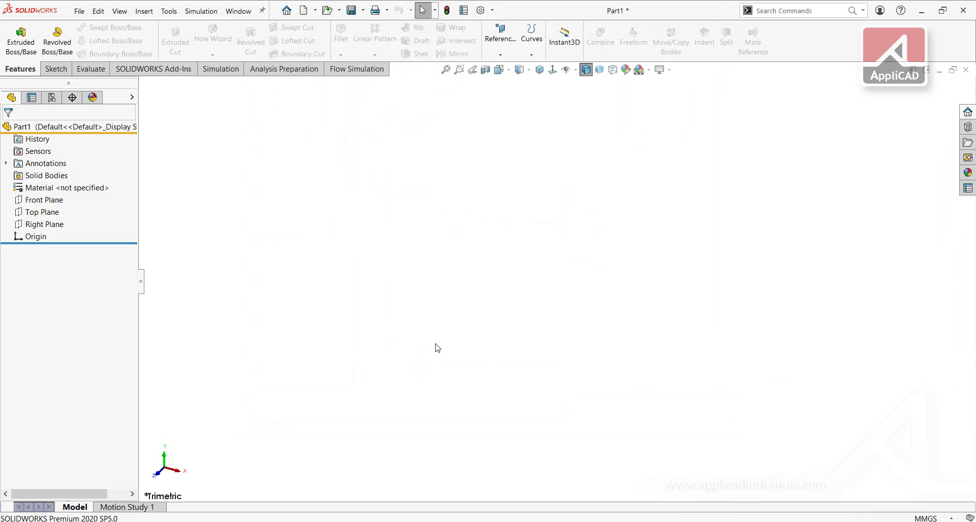
{"action": "left_click", "coordinate": [304, 11]}
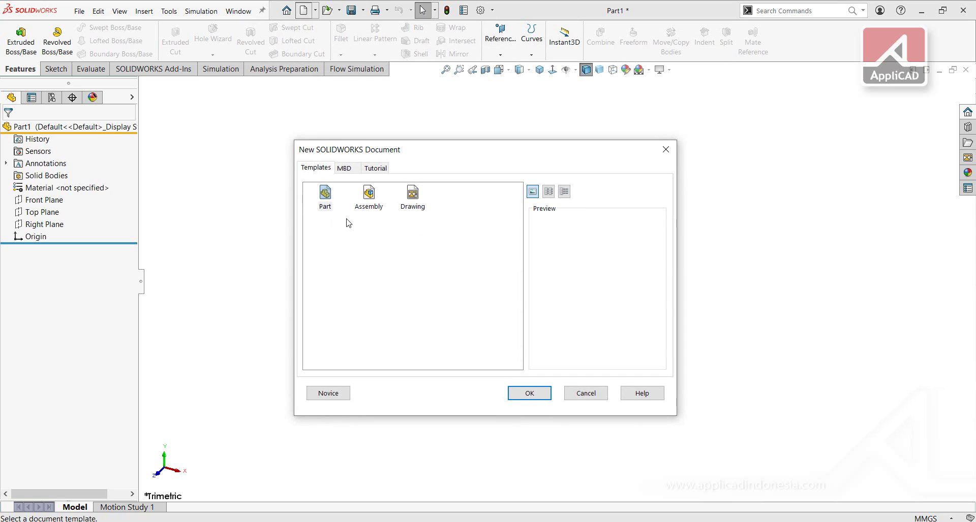
{"action": "left_click", "coordinate": [326, 199]}
{"action": "left_click", "coordinate": [567, 394]}
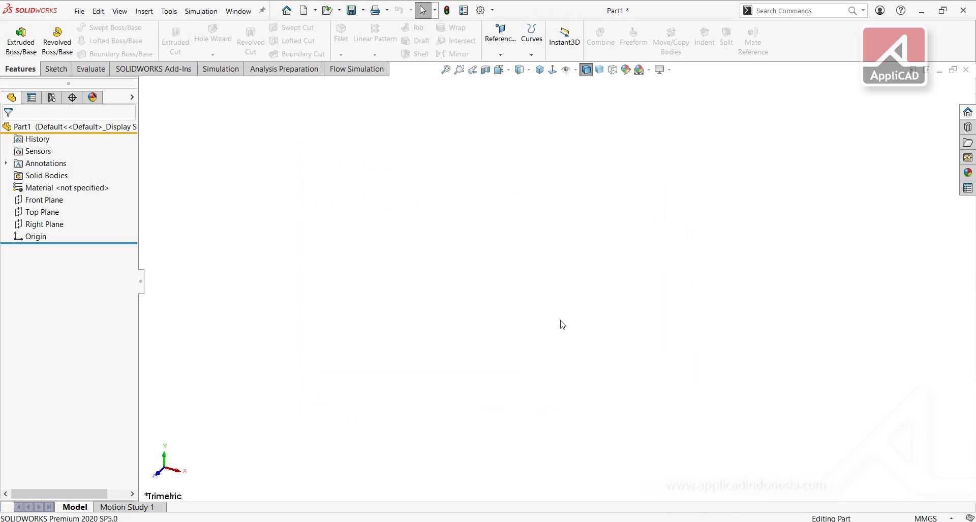
- In the document properties, set the overall drafting standard to ANSI and the unit system to IPS (inch, pound, second)
{"action": "left_click", "coordinate": [480, 10]}
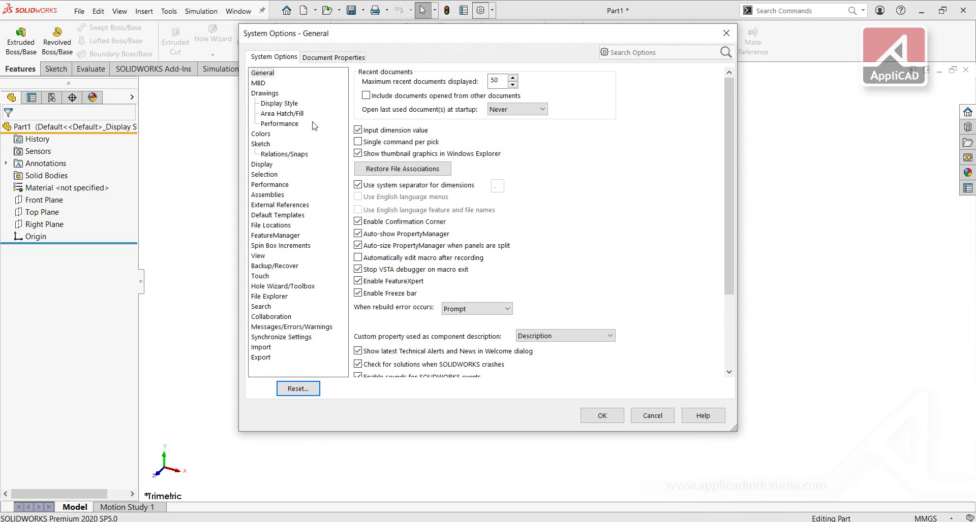
{"action": "left_click", "coordinate": [313, 58]}
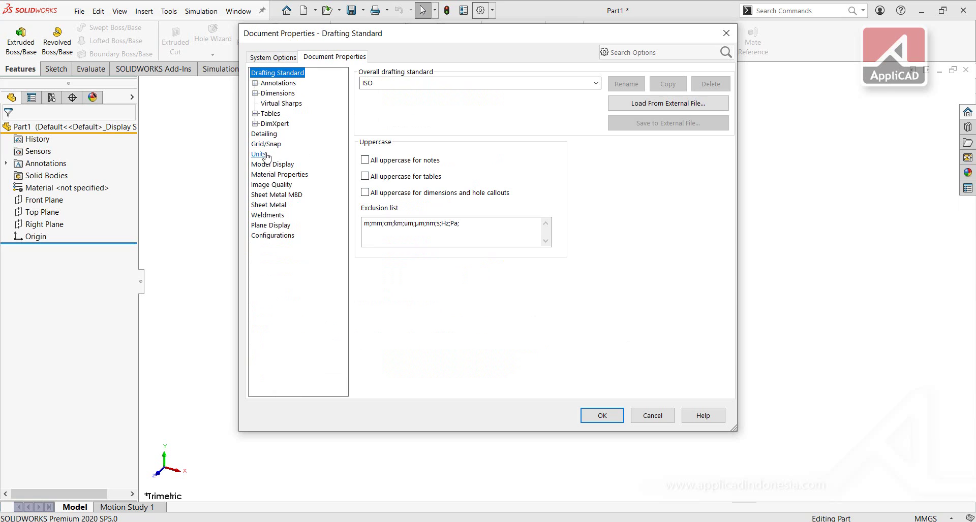
{"action": "left_click", "coordinate": [596, 84]}
{"action": "left_click", "coordinate": [397, 95]}
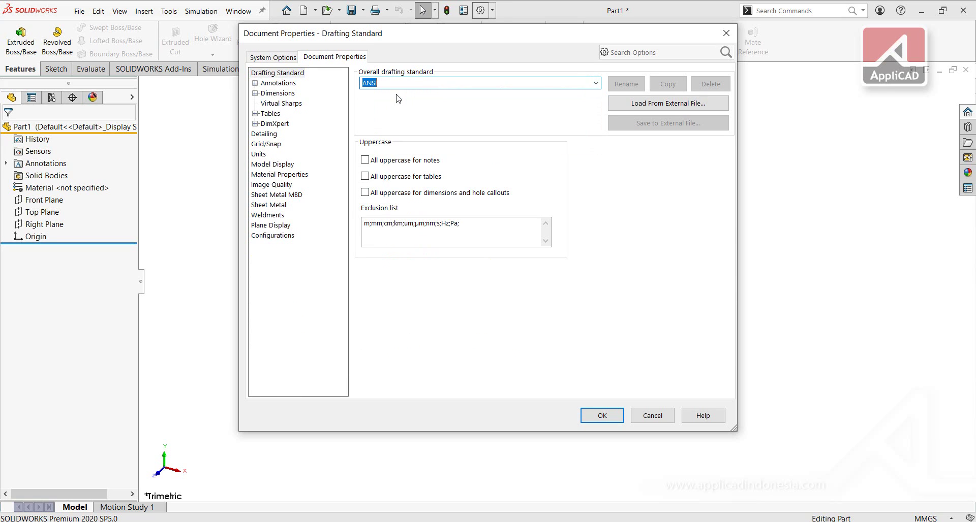
{"action": "left_click", "coordinate": [258, 154]}
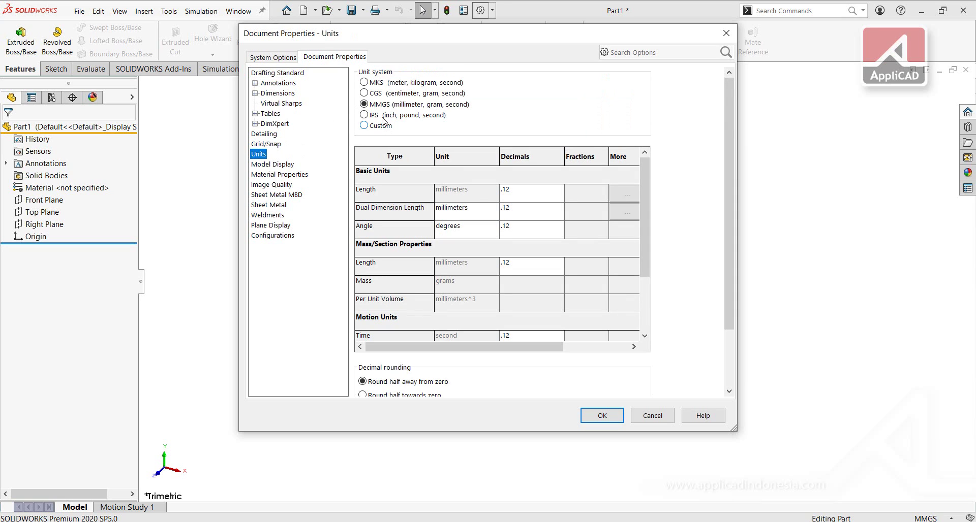
{"action": "left_click", "coordinate": [382, 116]}
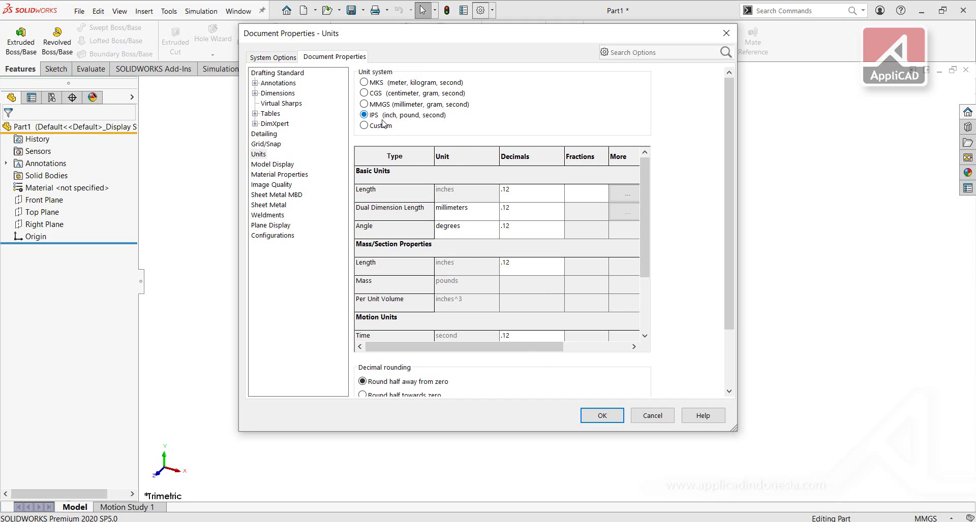
- Examine the drafting standard, balloon annotation and dimension settings in the document properties
{"action": "left_click", "coordinate": [259, 154]}
{"action": "left_click", "coordinate": [277, 74]}
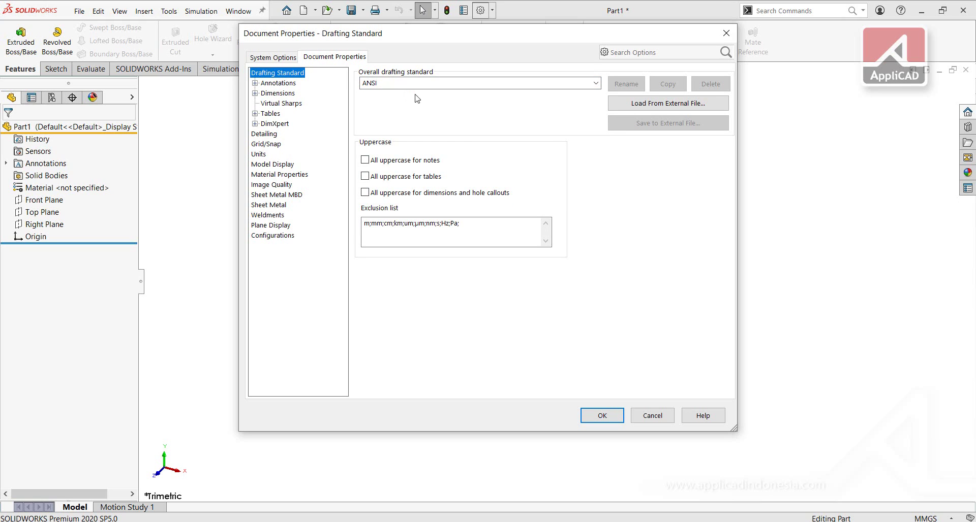
{"action": "left_click", "coordinate": [255, 83]}
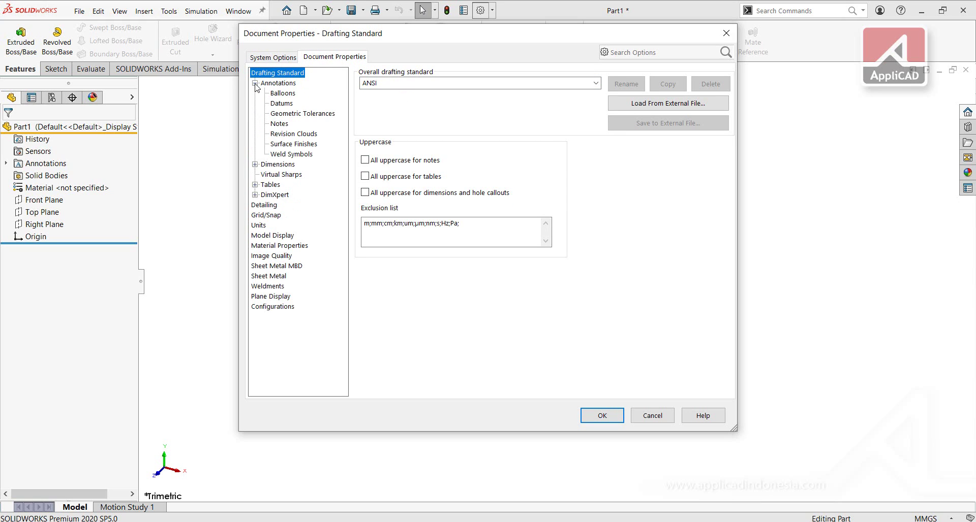
{"action": "left_click", "coordinate": [283, 96]}
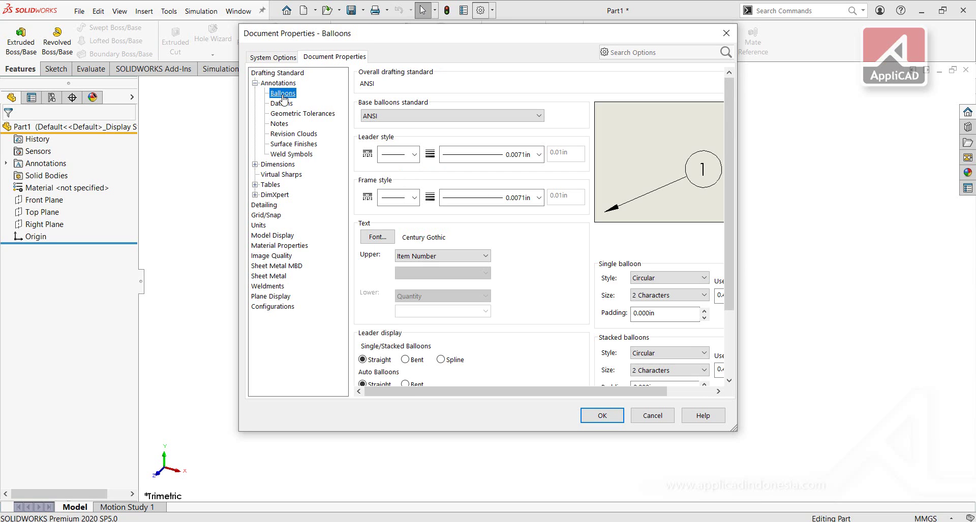
{"action": "left_click", "coordinate": [256, 164]}
{"action": "left_click", "coordinate": [276, 165]}
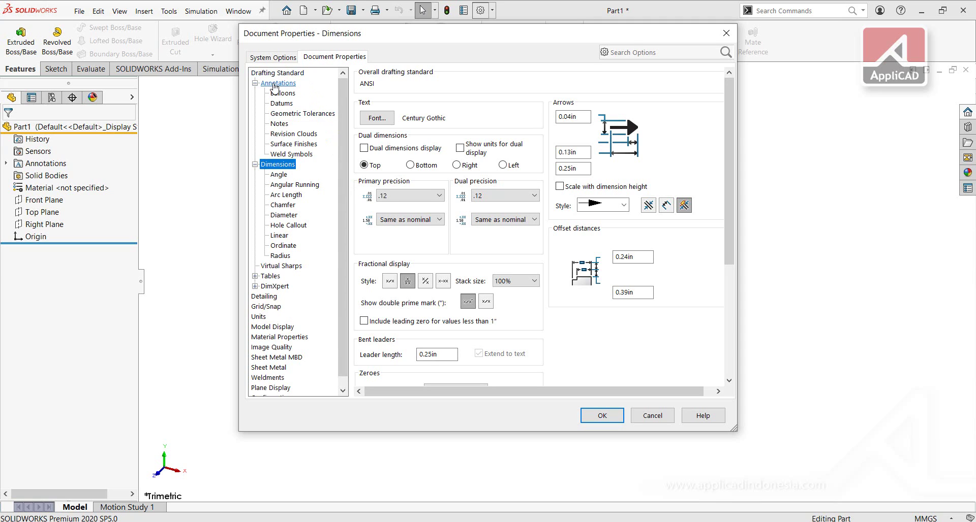
{"action": "left_click", "coordinate": [255, 84]}
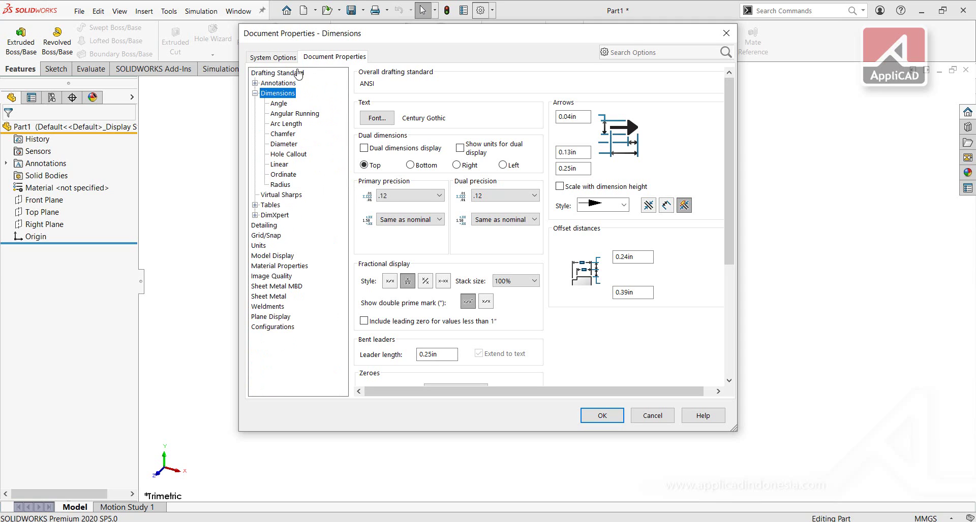
{"action": "left_click", "coordinate": [255, 93]}
{"action": "left_click", "coordinate": [278, 75]}
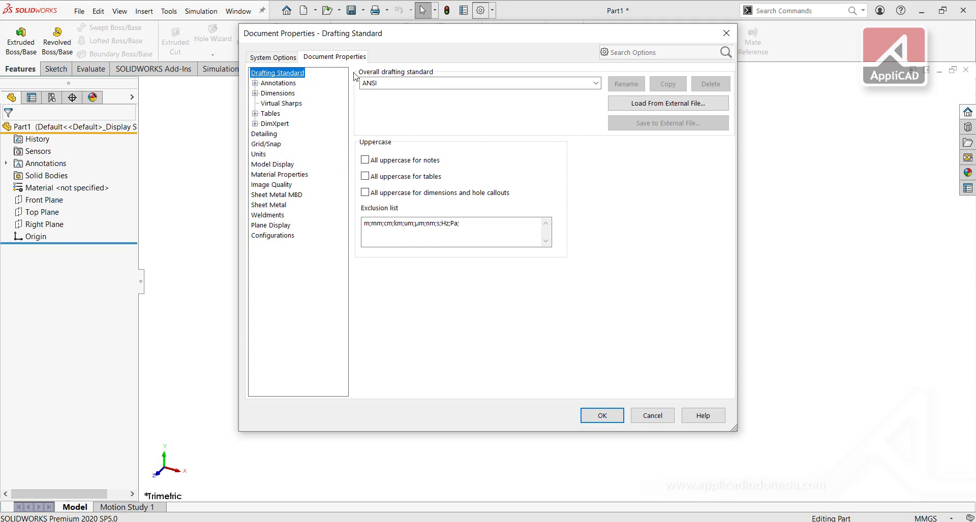
- Recheck the selected unit system and apply the document property changes
{"action": "left_click", "coordinate": [261, 155]}
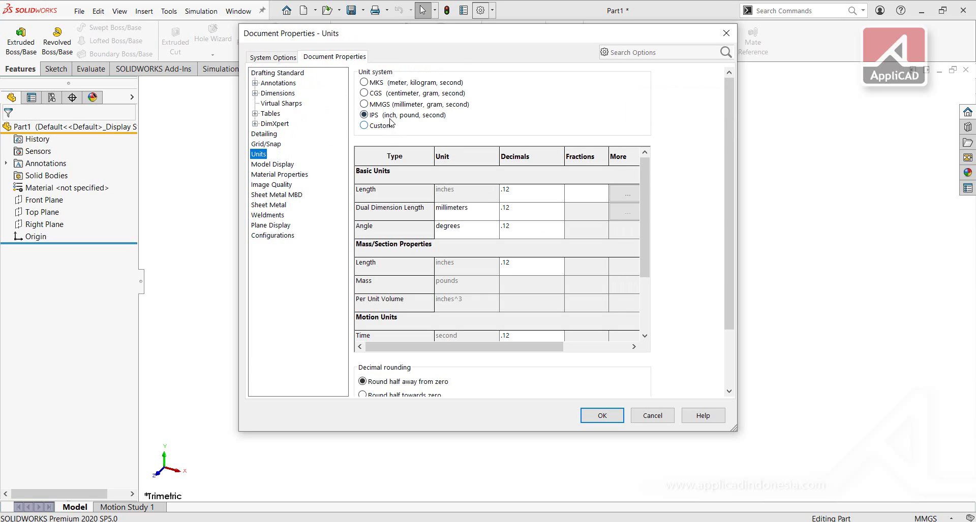
{"action": "left_click", "coordinate": [609, 420]}
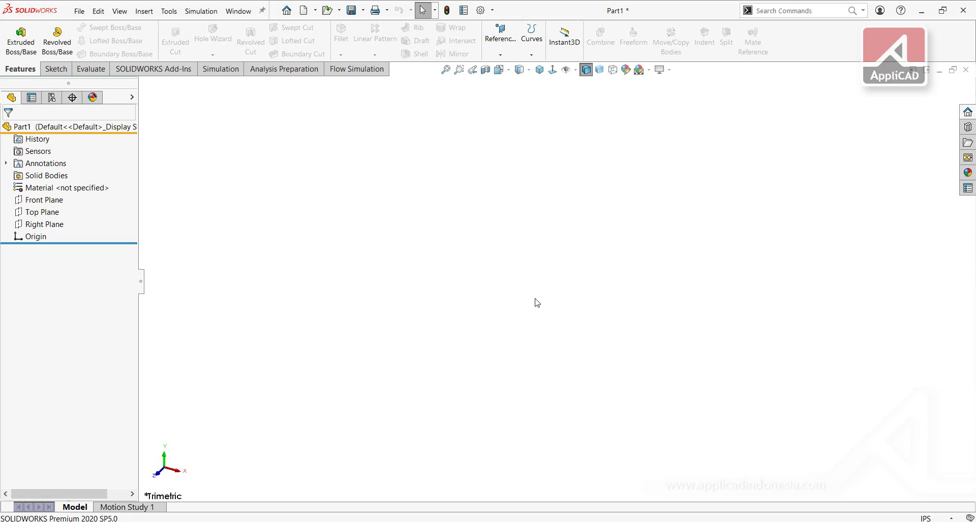
- Save the part as a Part Templates (*.prtdot) file named Part Inchi in the templates folder
{"action": "left_click", "coordinate": [362, 10]}
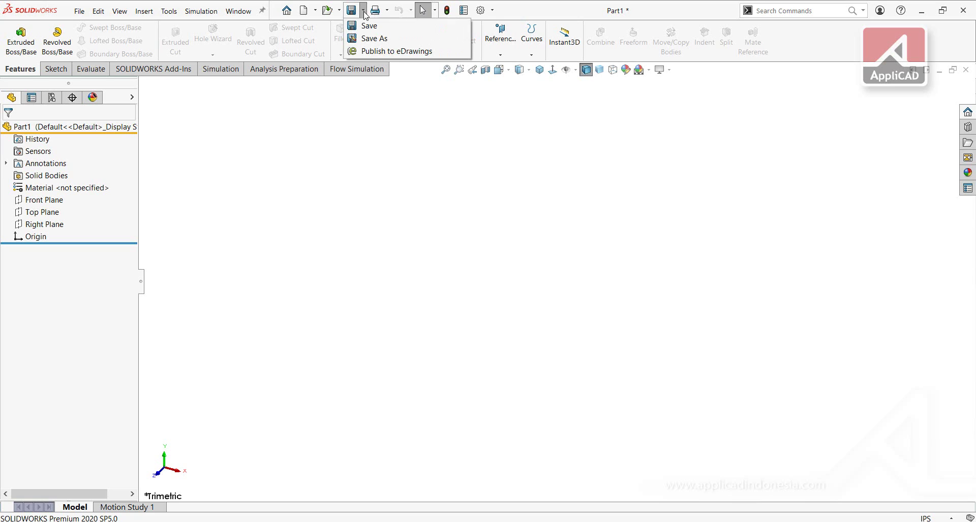
{"action": "left_click", "coordinate": [373, 38]}
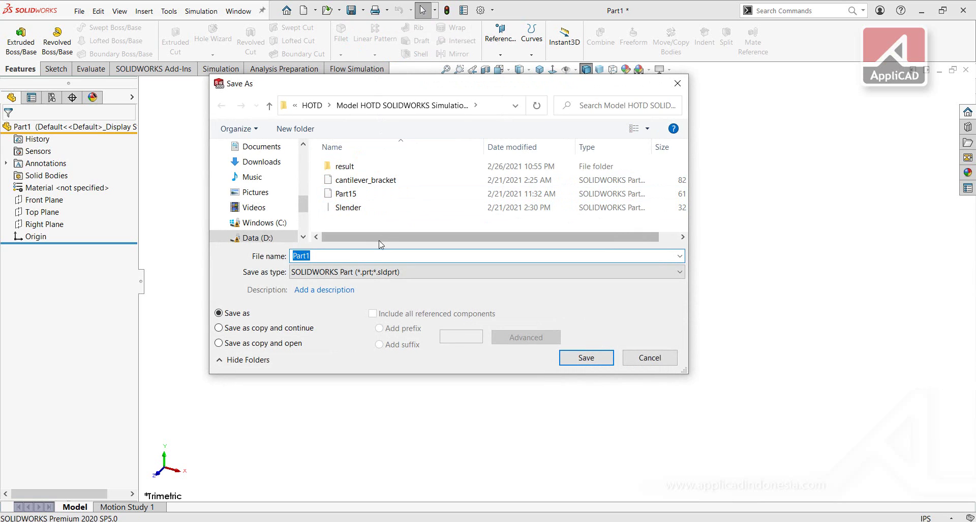
{"action": "left_click", "coordinate": [364, 273]}
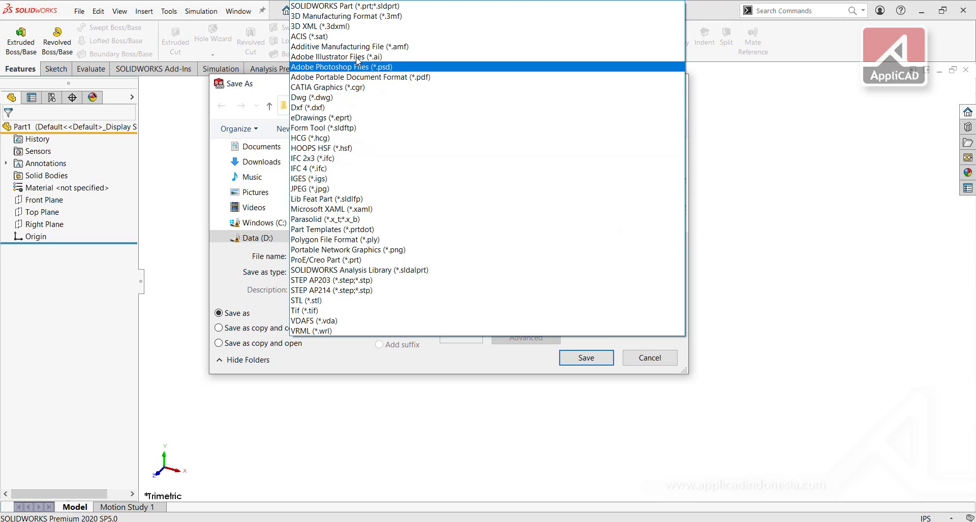
{"action": "left_click", "coordinate": [354, 229]}
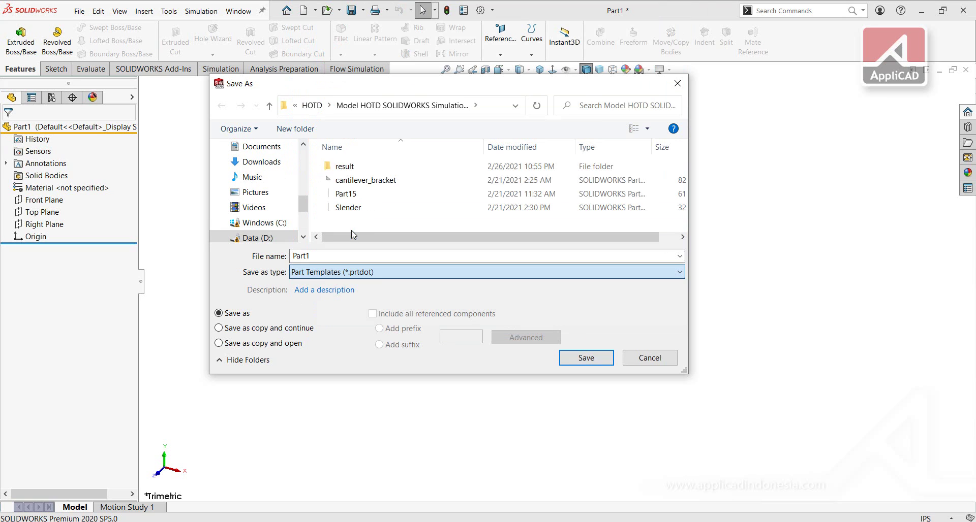
{"action": "left_click", "coordinate": [347, 258]}
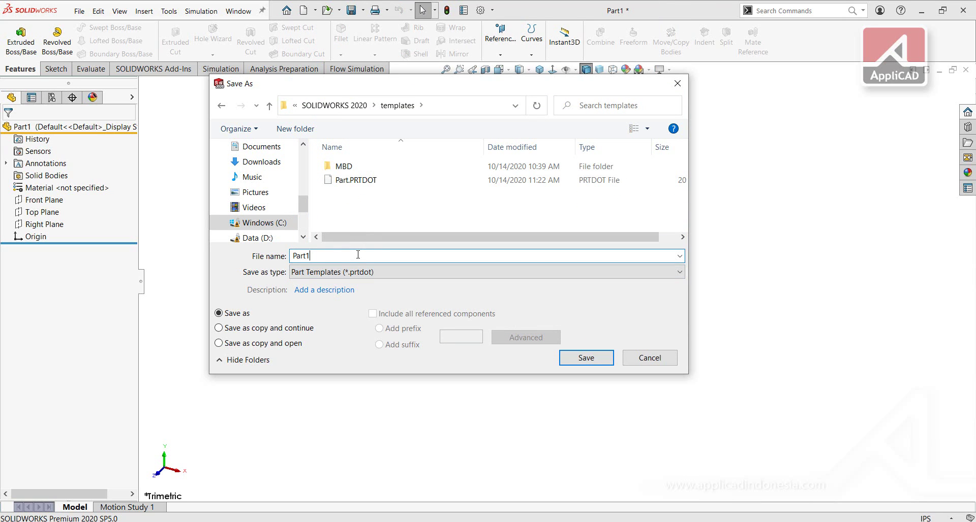
{"action": "key", "text": "BackSpace"}
{"action": "left_click", "coordinate": [575, 362]}
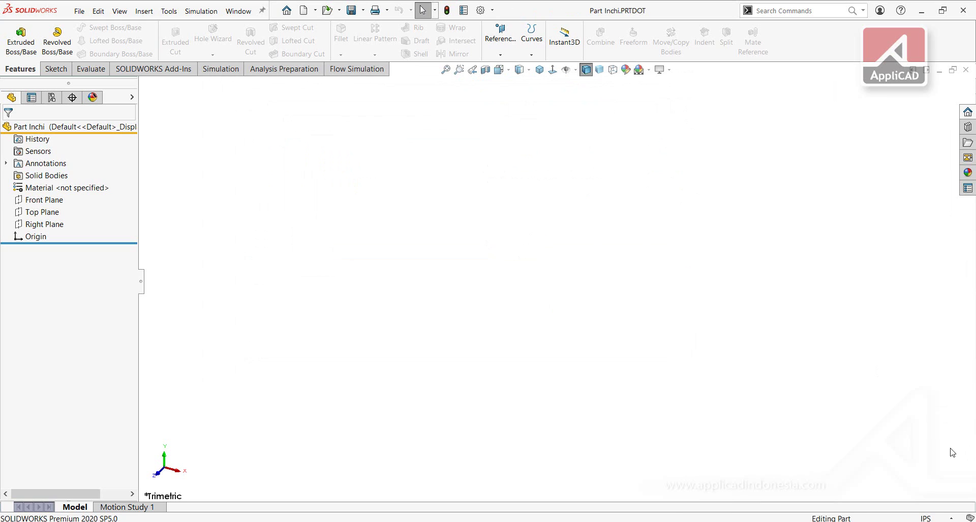
- Close the saved template document and create a new part from the Part Inchi template
{"action": "left_click", "coordinate": [933, 517]}
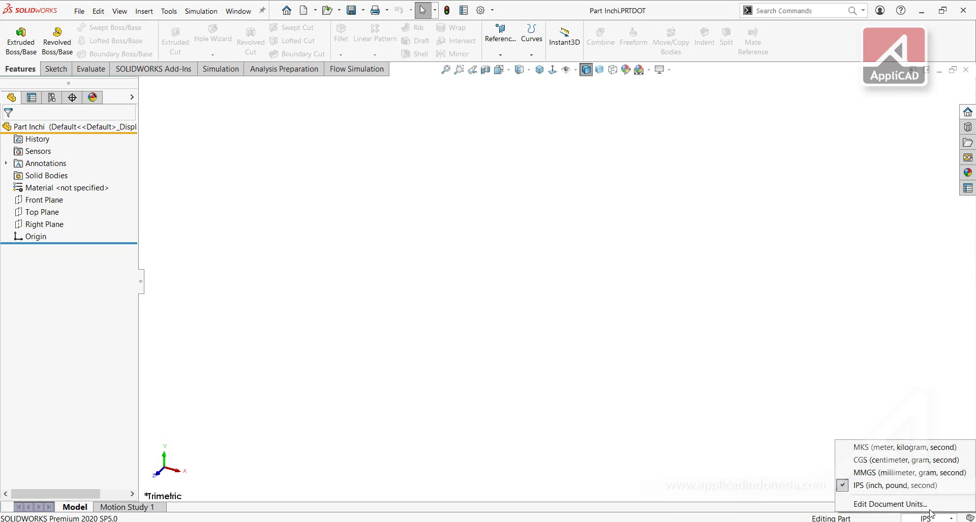
{"action": "left_click", "coordinate": [966, 69]}
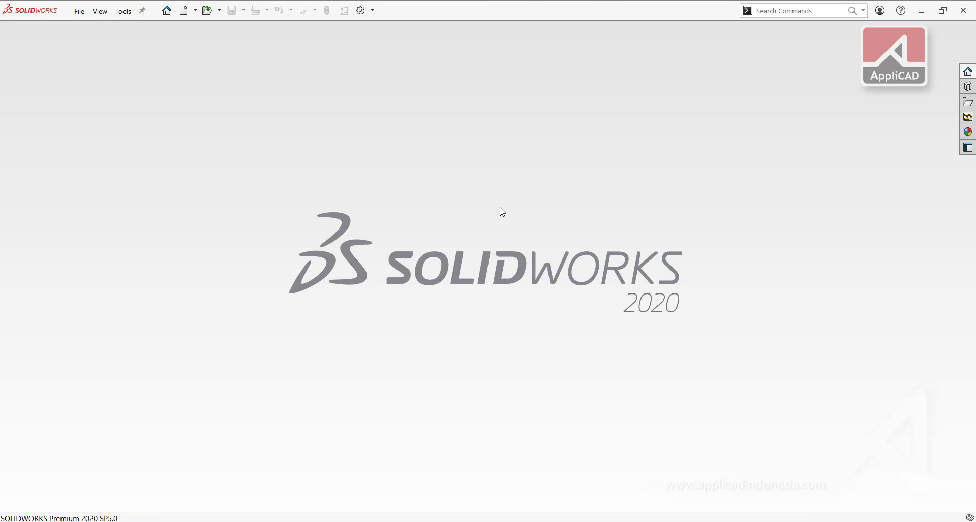
{"action": "left_click", "coordinate": [185, 11]}
{"action": "left_click", "coordinate": [327, 203]}
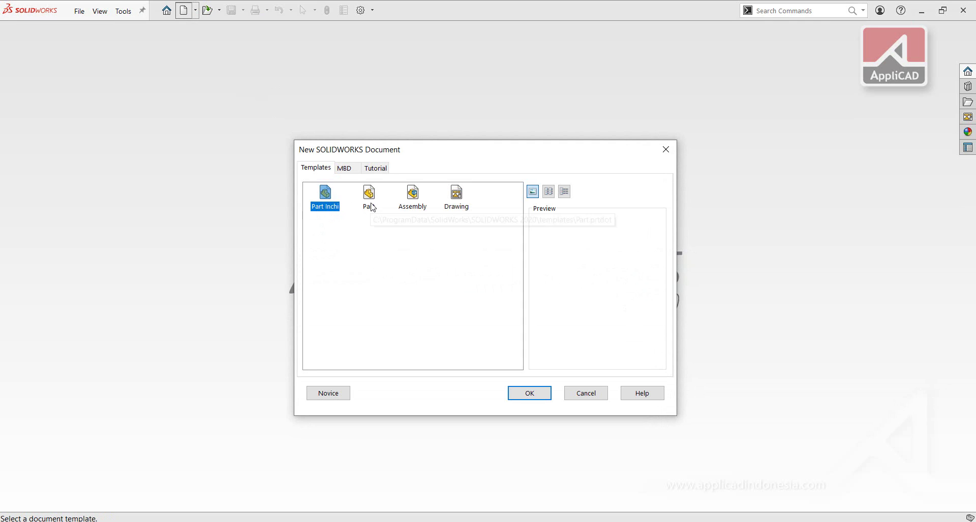
{"action": "left_click", "coordinate": [534, 394]}
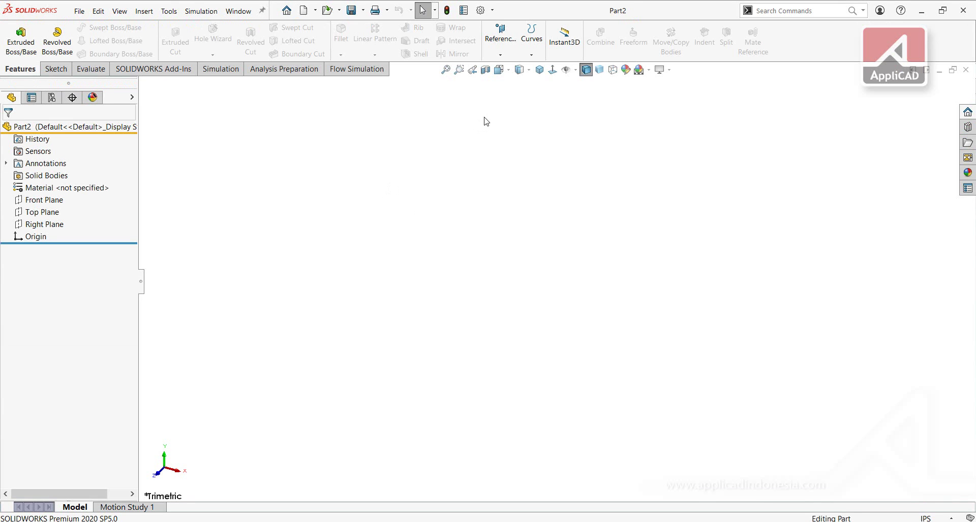
- Check the overall drafting standard and unit system in the new part's document properties
{"action": "left_click", "coordinate": [480, 11]}
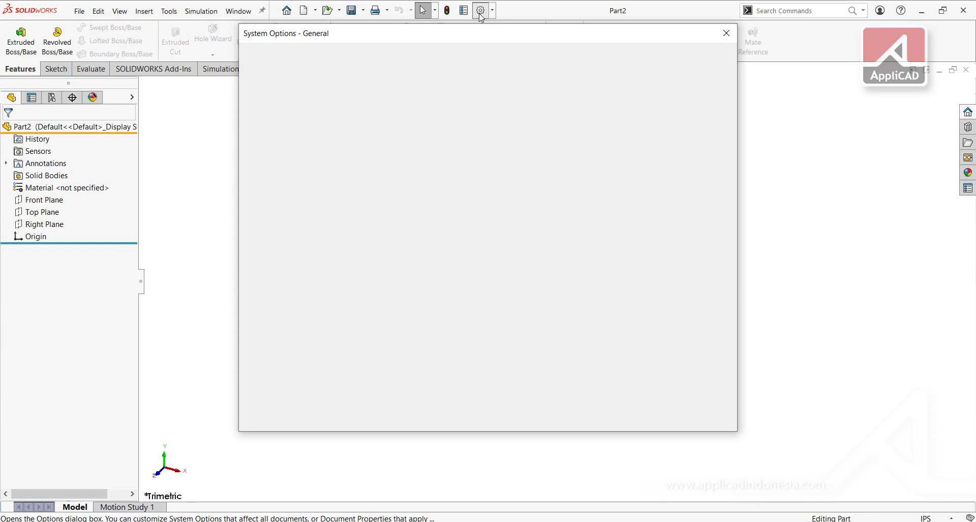
{"action": "left_click", "coordinate": [333, 56]}
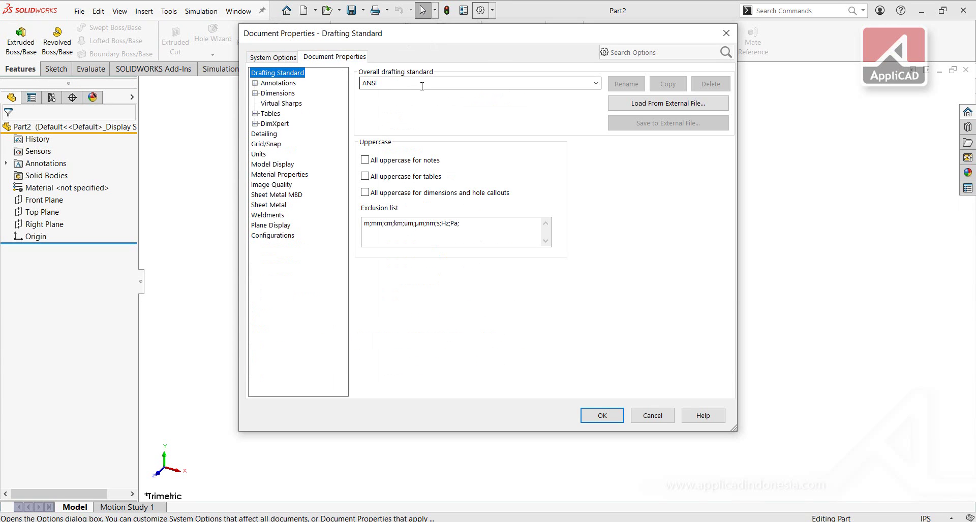
{"action": "left_click", "coordinate": [594, 83]}
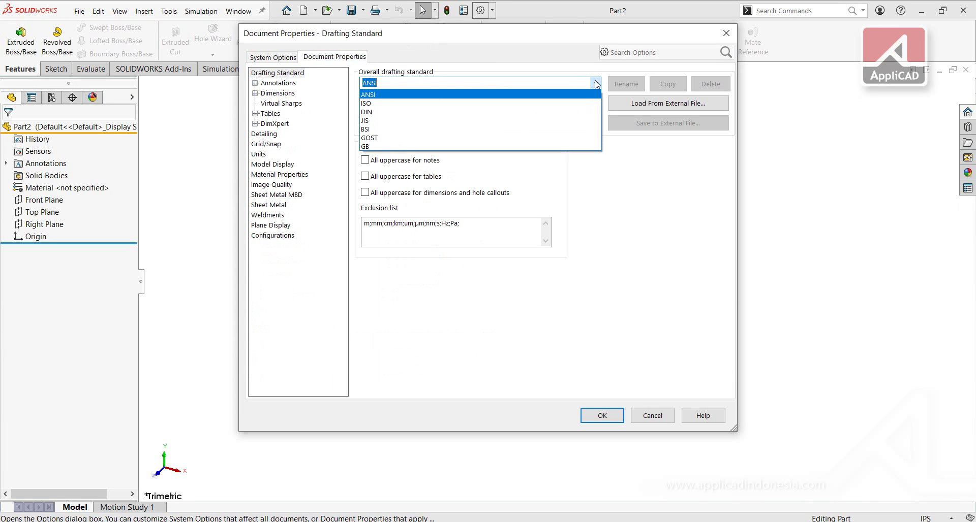
{"action": "left_click", "coordinate": [478, 96]}
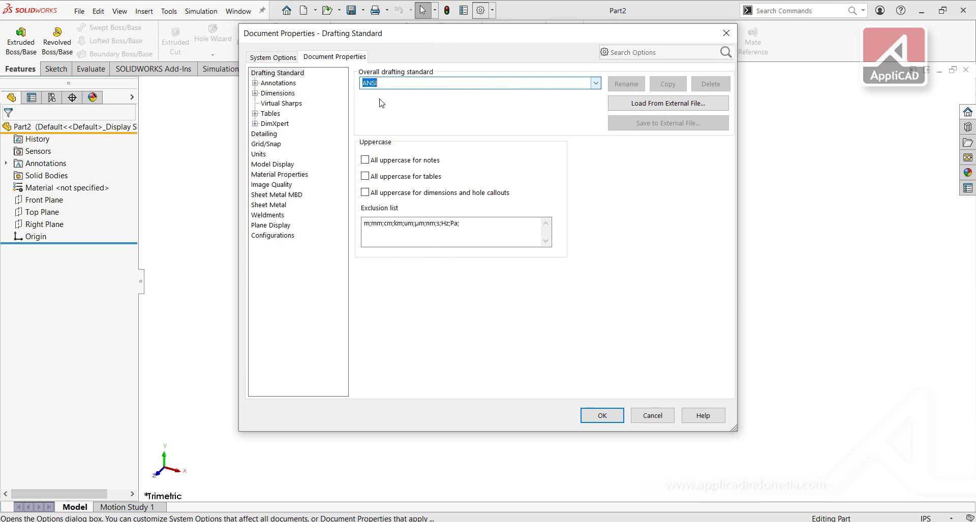
{"action": "left_click", "coordinate": [260, 155]}
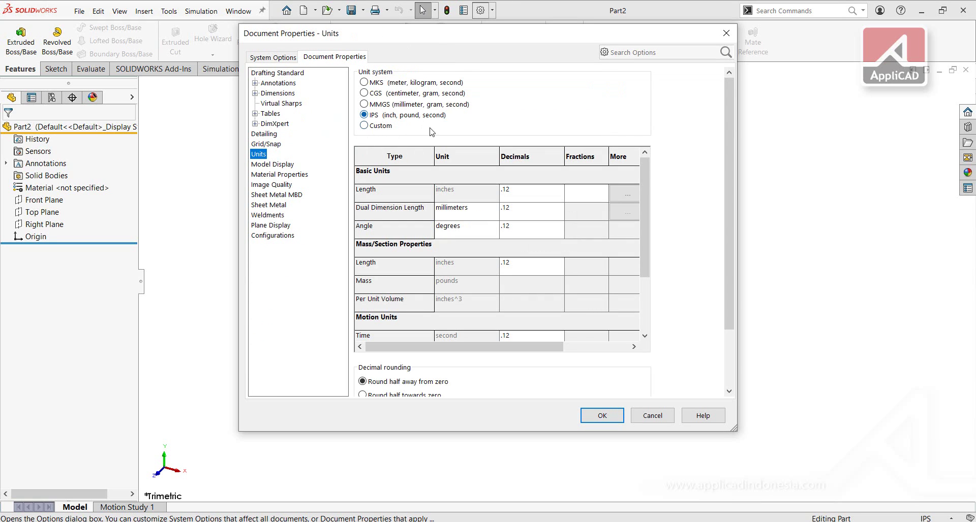
{"action": "left_click", "coordinate": [608, 417]}
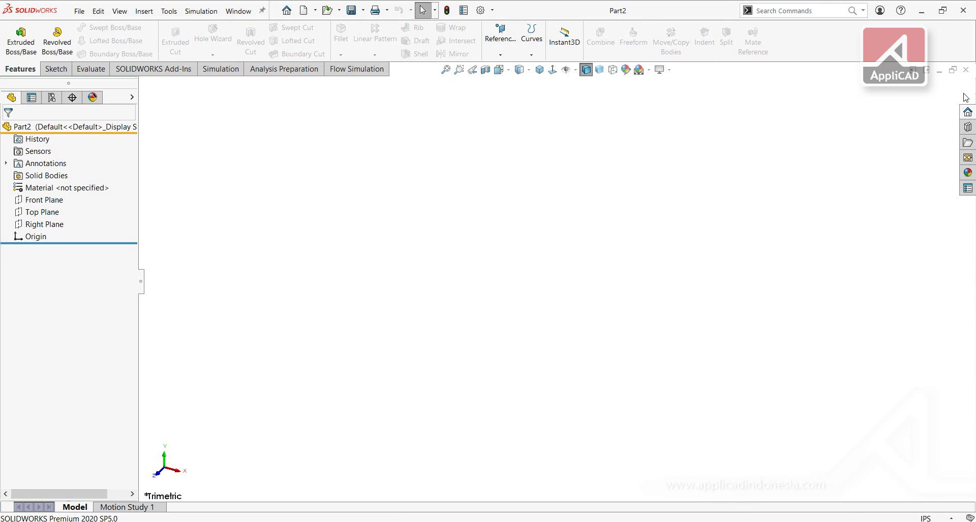
- Close the part and create a new assembly from the Assembly template without inserting any component
{"action": "left_click", "coordinate": [965, 70]}
{"action": "left_click", "coordinate": [183, 11]}
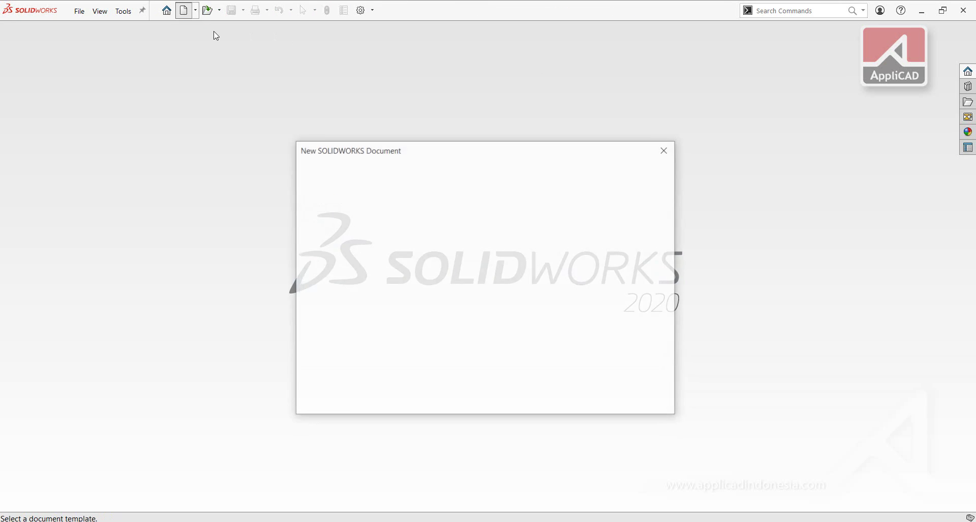
{"action": "left_click", "coordinate": [334, 201]}
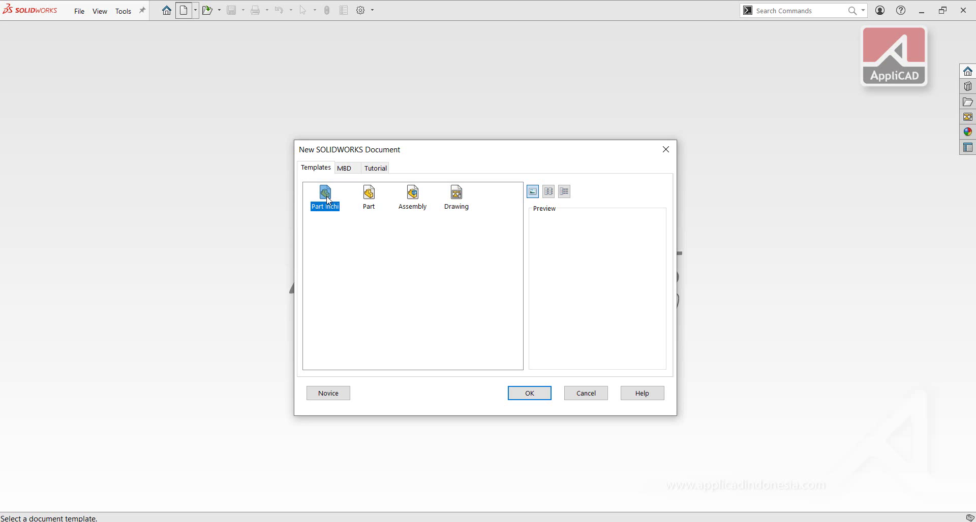
{"action": "left_click", "coordinate": [413, 199]}
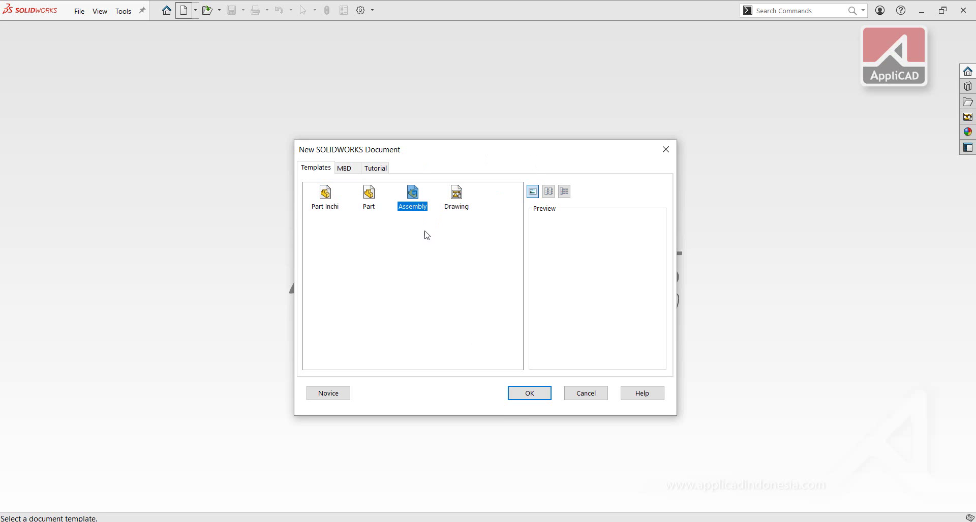
{"action": "left_click", "coordinate": [529, 394]}
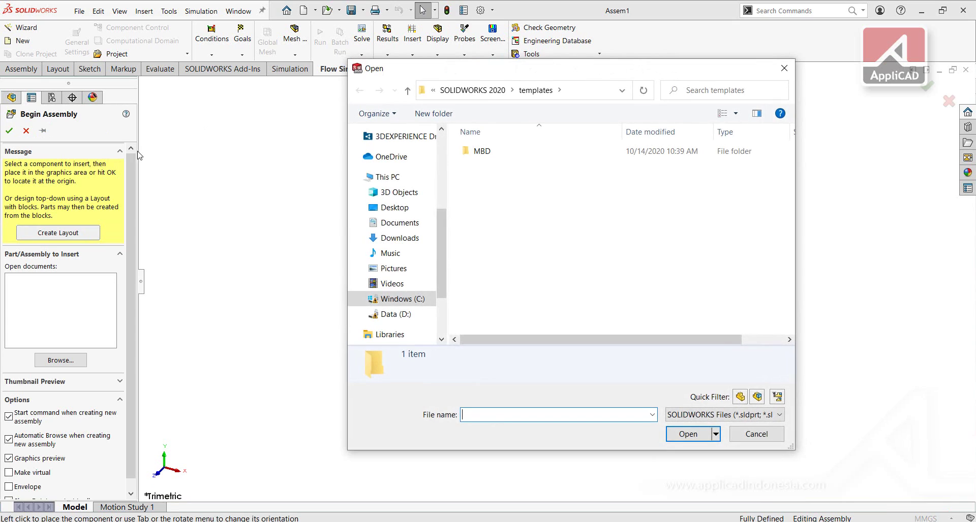
{"action": "left_click", "coordinate": [757, 435]}
{"action": "left_click", "coordinate": [26, 130]}
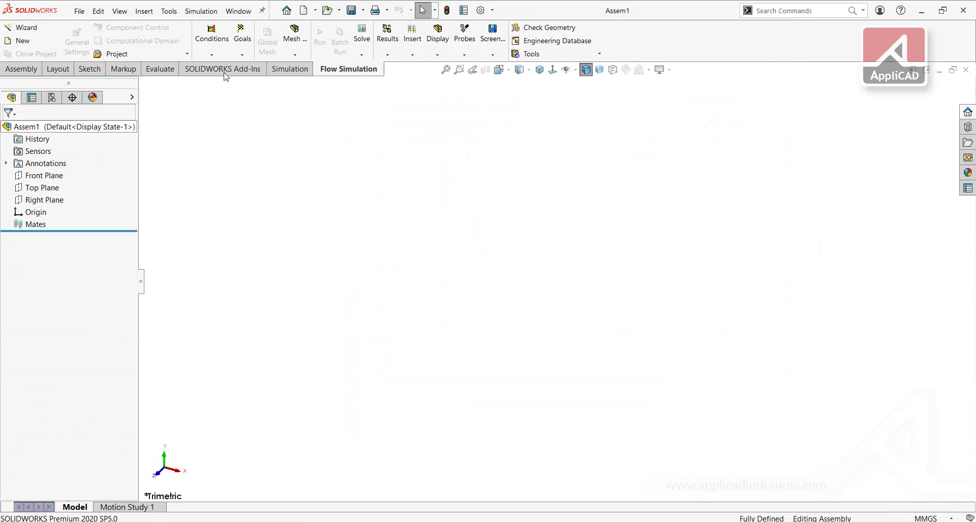
- Set the assembly's overall drafting standard to ANSI and its unit system to IPS (inch, pound, second)
{"action": "left_click", "coordinate": [480, 10]}
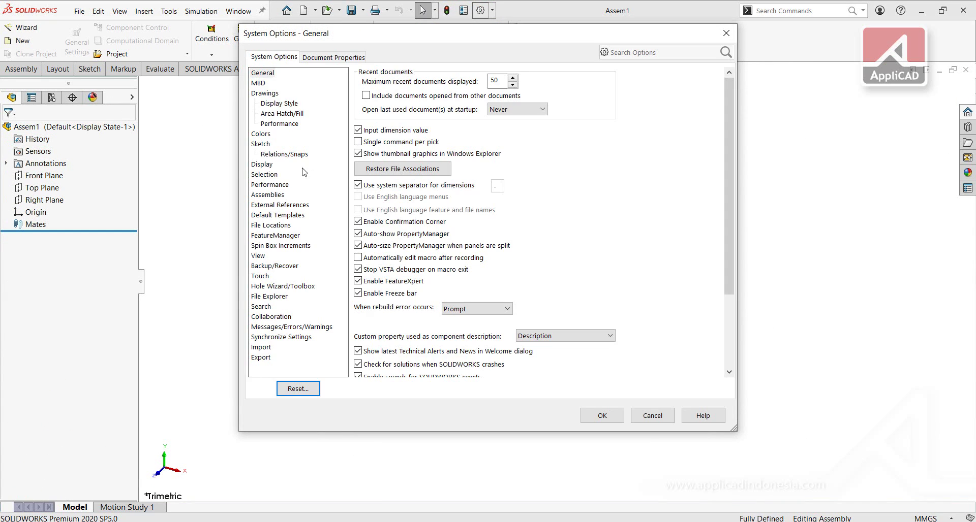
{"action": "left_click", "coordinate": [321, 58]}
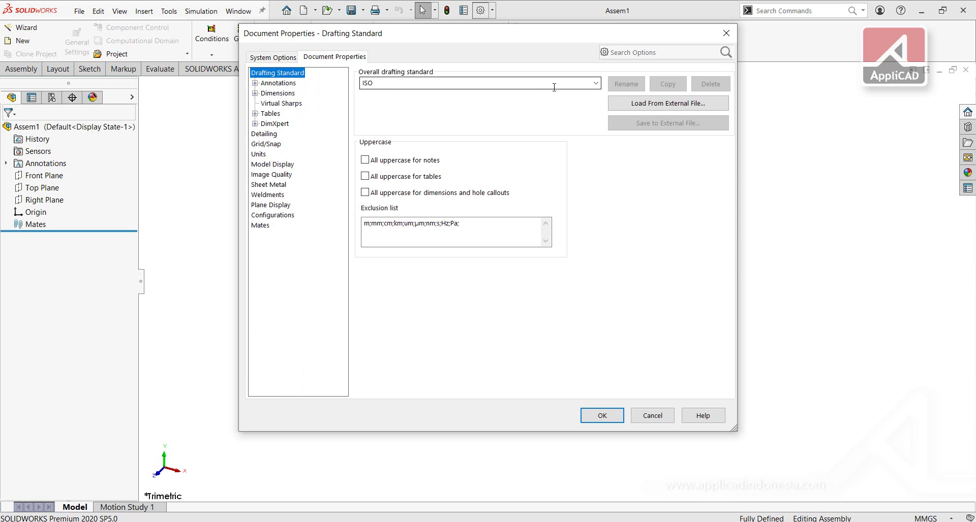
{"action": "left_click", "coordinate": [596, 84]}
{"action": "left_click", "coordinate": [596, 84]}
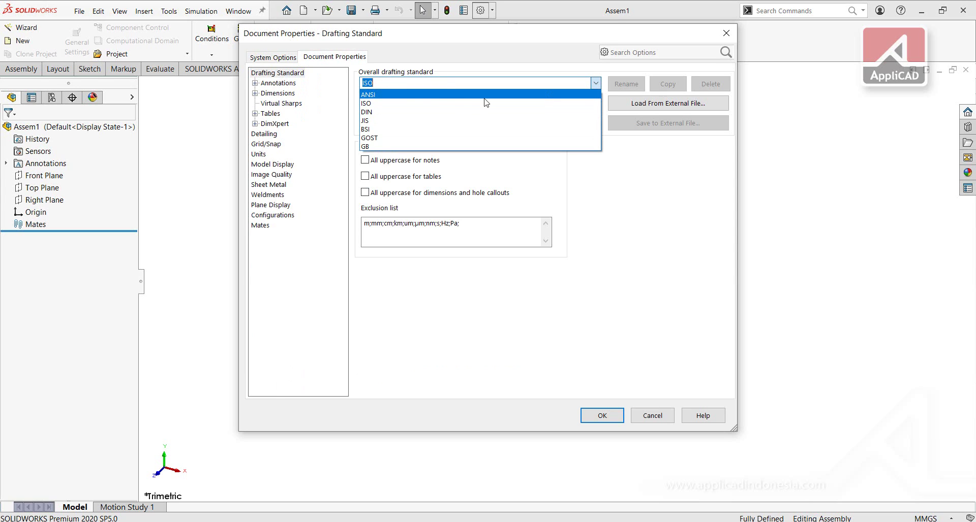
{"action": "left_click", "coordinate": [415, 99]}
{"action": "left_click", "coordinate": [259, 154]}
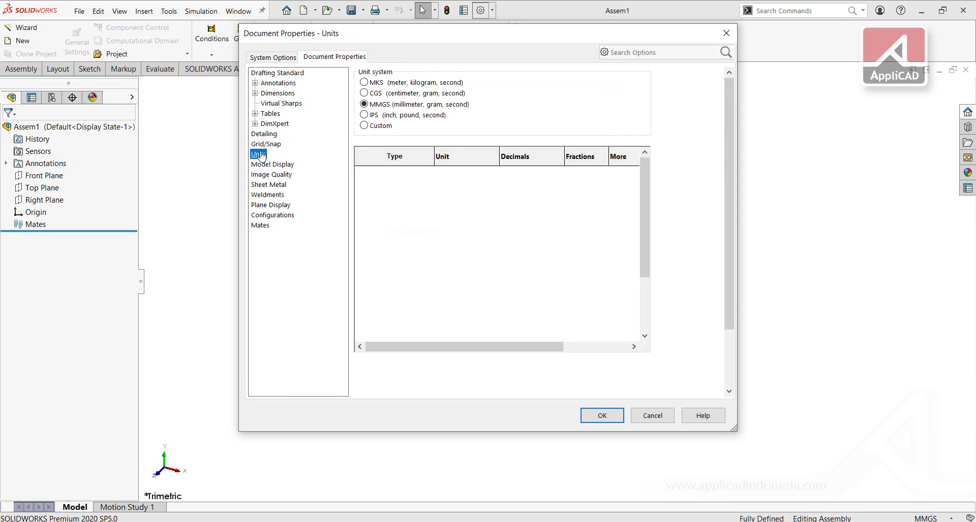
{"action": "left_click", "coordinate": [386, 115]}
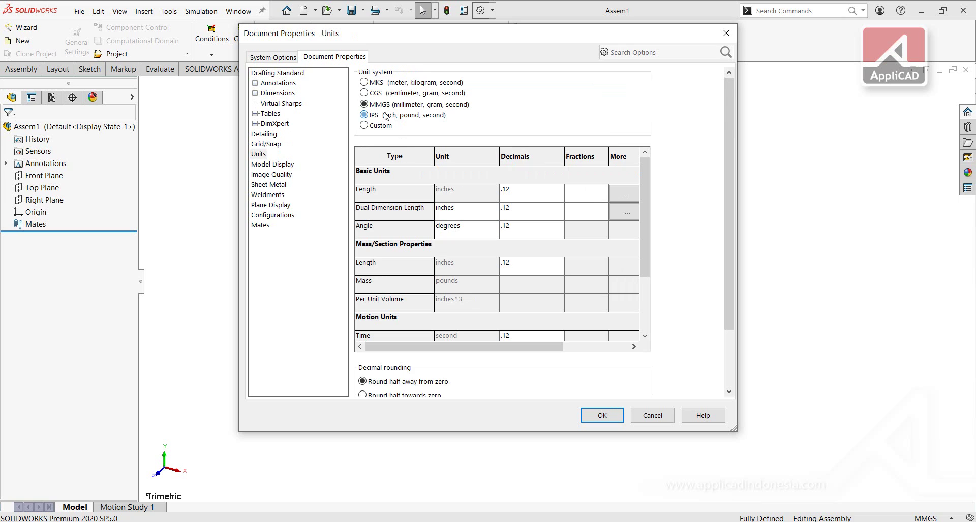
{"action": "left_click", "coordinate": [602, 417]}
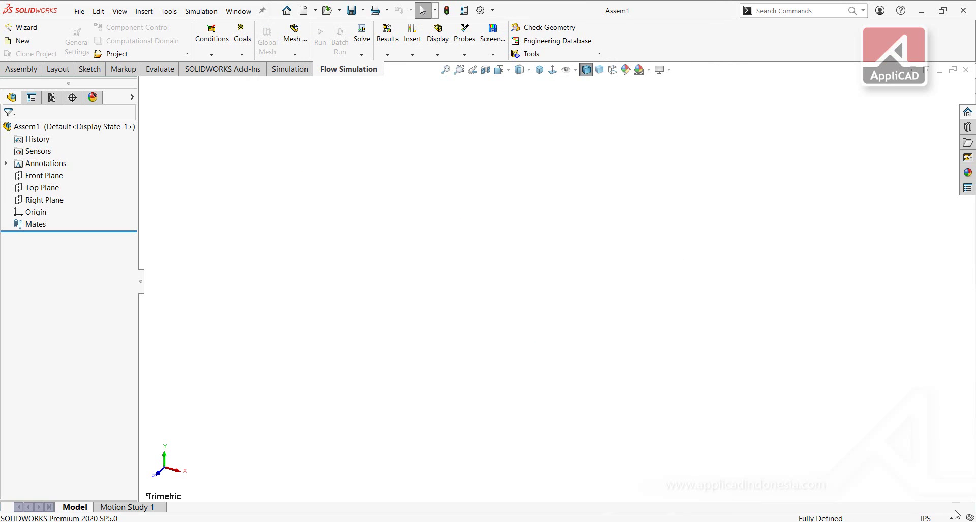
- Save the assembly as an Assembly Templates (*.asmdot) file named Assembly Inch in the templates folder
{"action": "left_click", "coordinate": [364, 10]}
{"action": "left_click", "coordinate": [372, 37]}
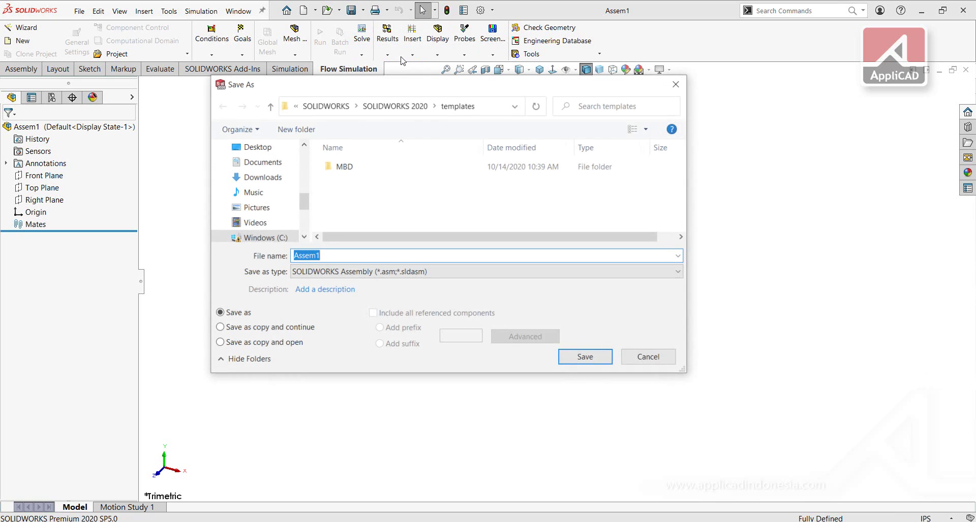
{"action": "left_click", "coordinate": [377, 272]}
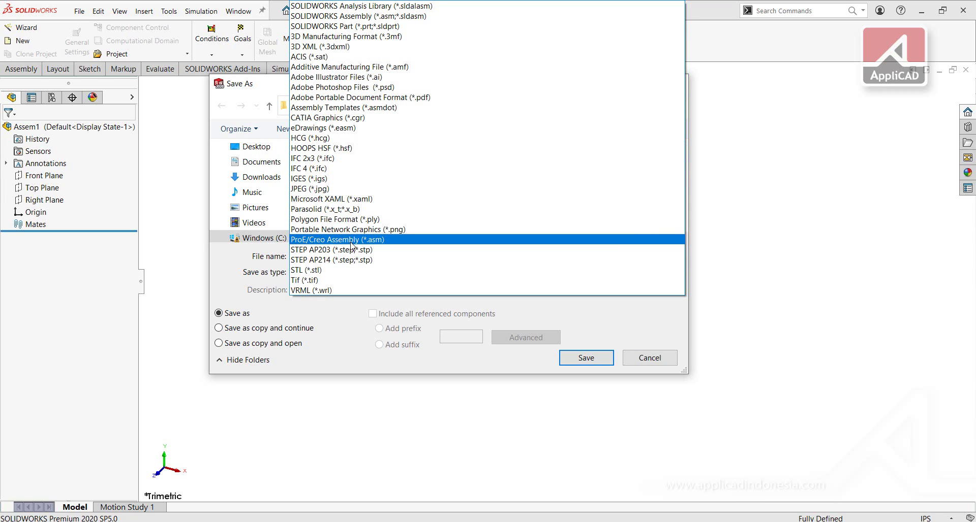
{"action": "left_click", "coordinate": [354, 115]}
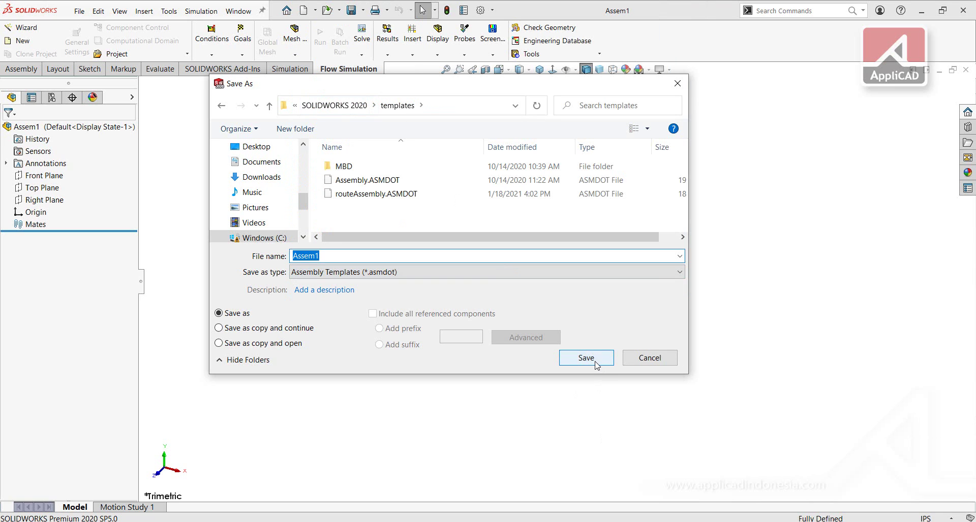
{"action": "left_click", "coordinate": [342, 255]}
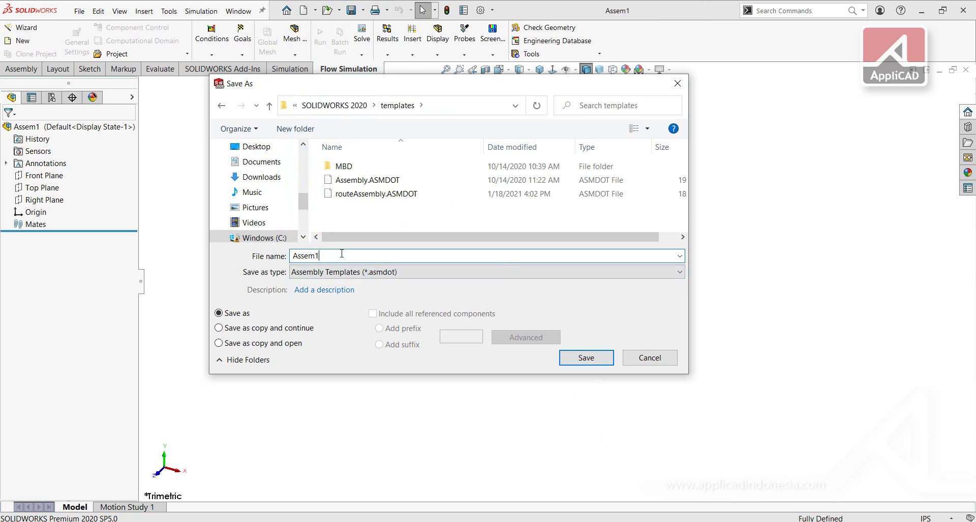
{"action": "left_click", "coordinate": [364, 182]}
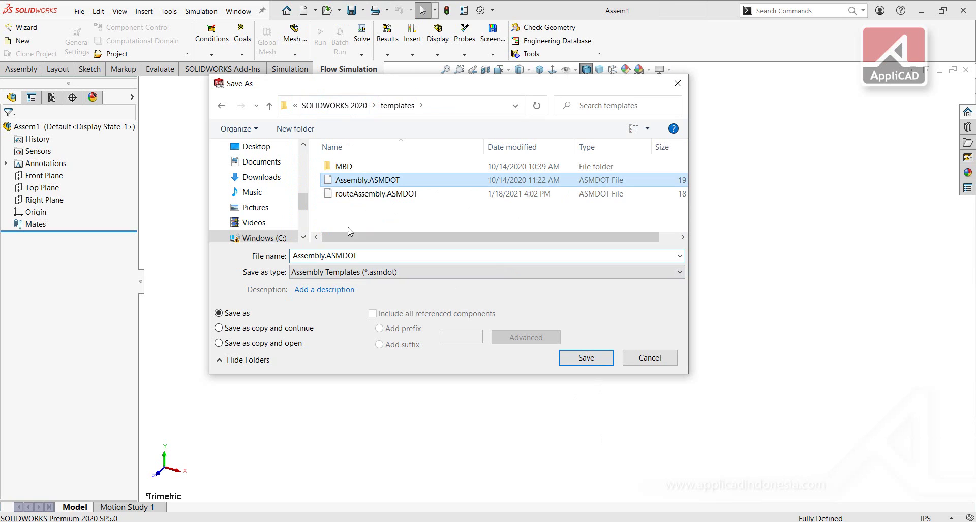
{"action": "left_click", "coordinate": [326, 256]}
{"action": "left_click", "coordinate": [328, 256]}
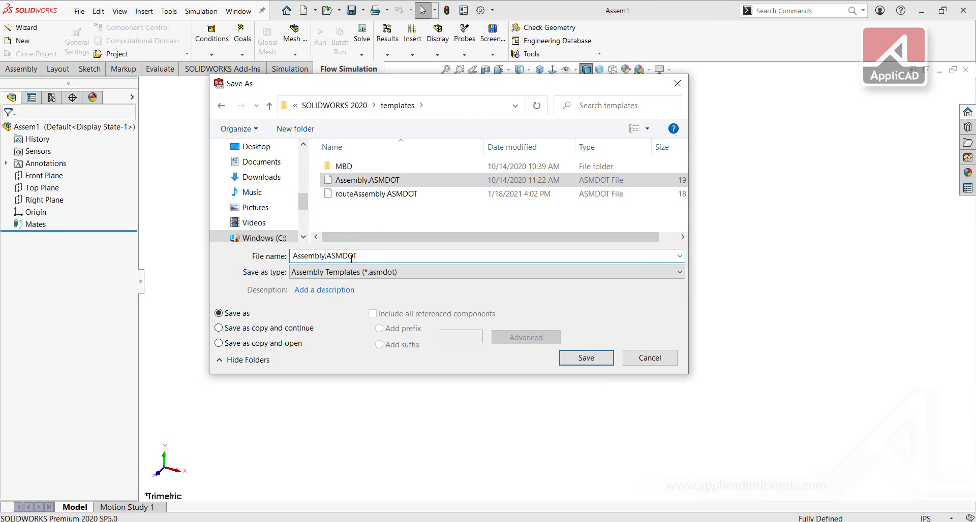
{"action": "type", "text": "Inch"}
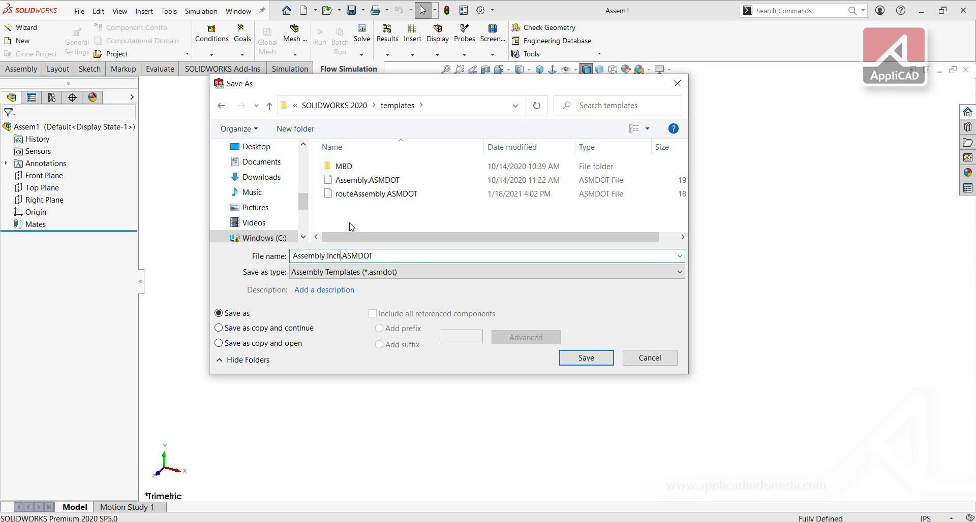
{"action": "left_click", "coordinate": [586, 358]}
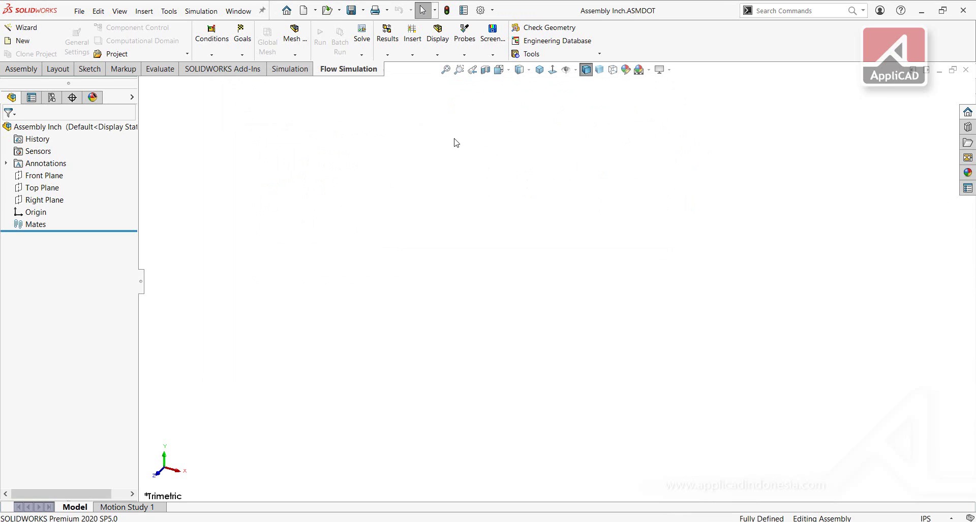
- Close the saved template, create a new assembly from the Assembly Inch template without components, and show the assembly commands
{"action": "left_click", "coordinate": [966, 70]}
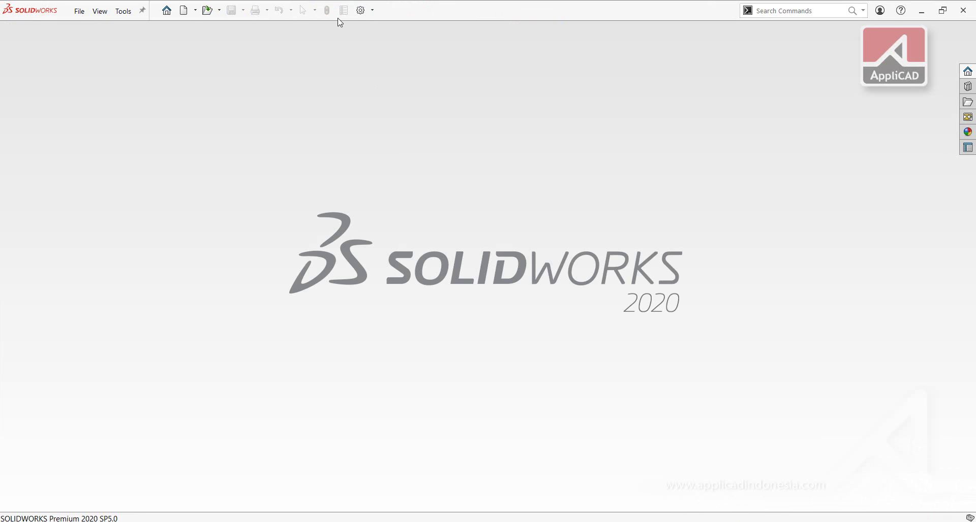
{"action": "left_click", "coordinate": [188, 11]}
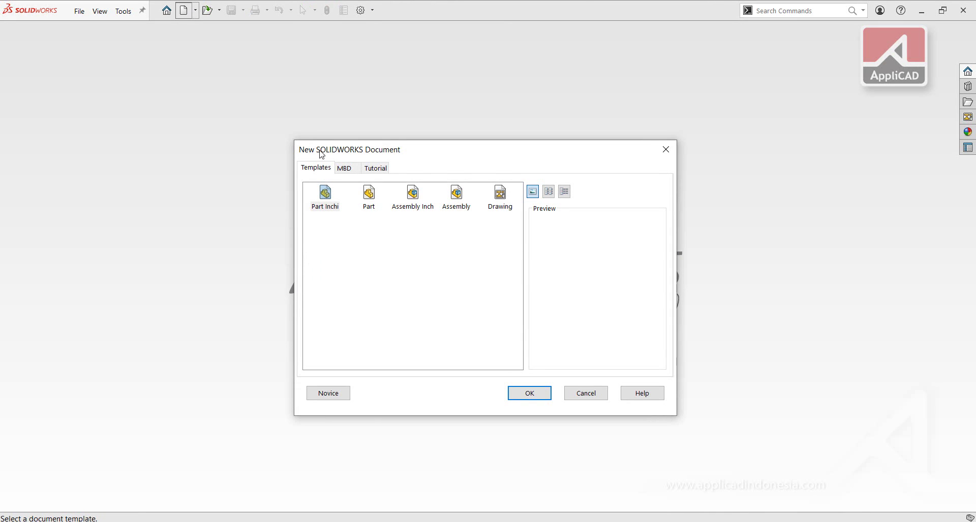
{"action": "left_click", "coordinate": [427, 204]}
{"action": "left_click", "coordinate": [523, 393]}
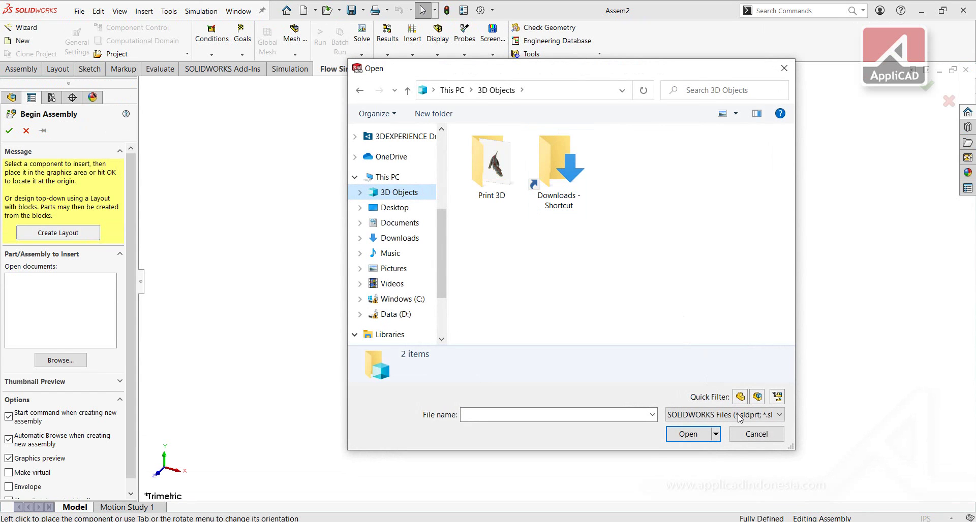
{"action": "left_click", "coordinate": [756, 434]}
{"action": "left_click", "coordinate": [25, 130]}
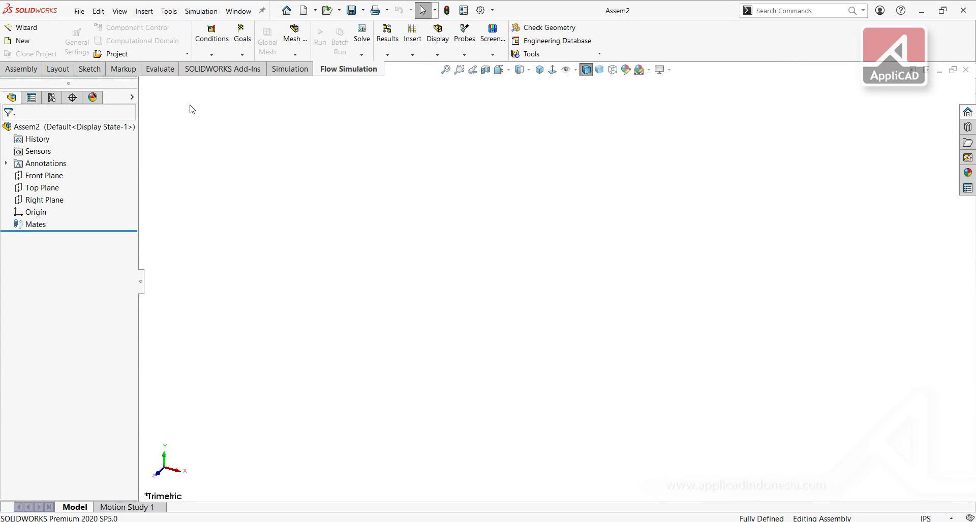
{"action": "left_click", "coordinate": [21, 69]}
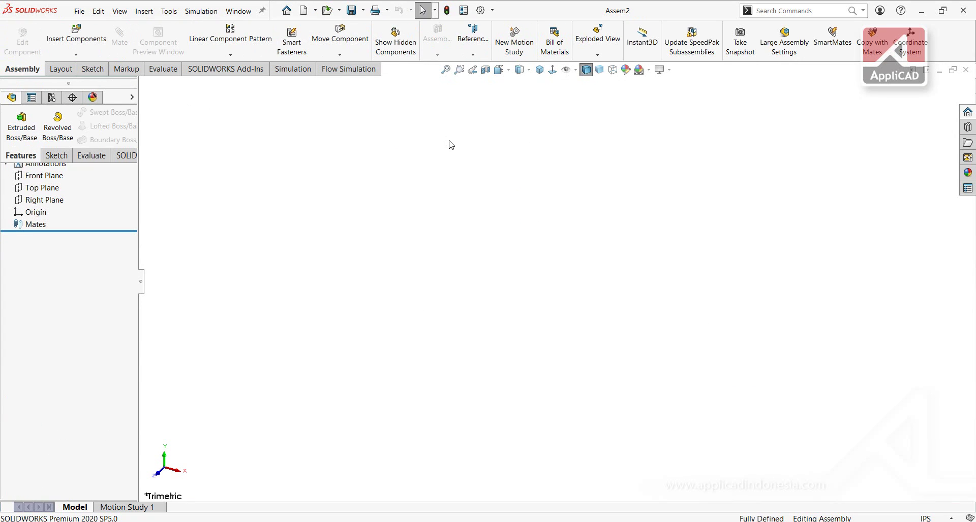
- Review the custom part and assembly templates offered for new documents without creating a document
{"action": "left_click", "coordinate": [303, 11]}
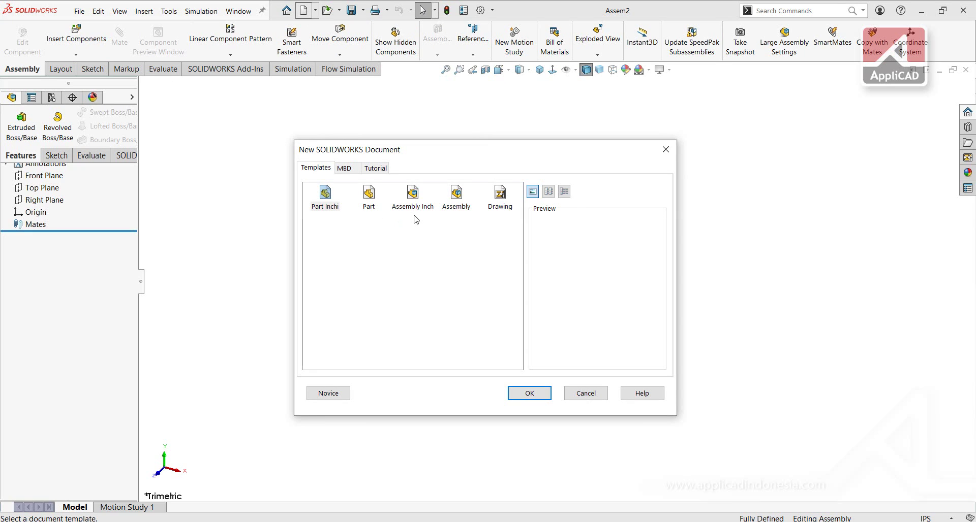
{"action": "left_click", "coordinate": [326, 204]}
{"action": "left_click", "coordinate": [592, 395]}
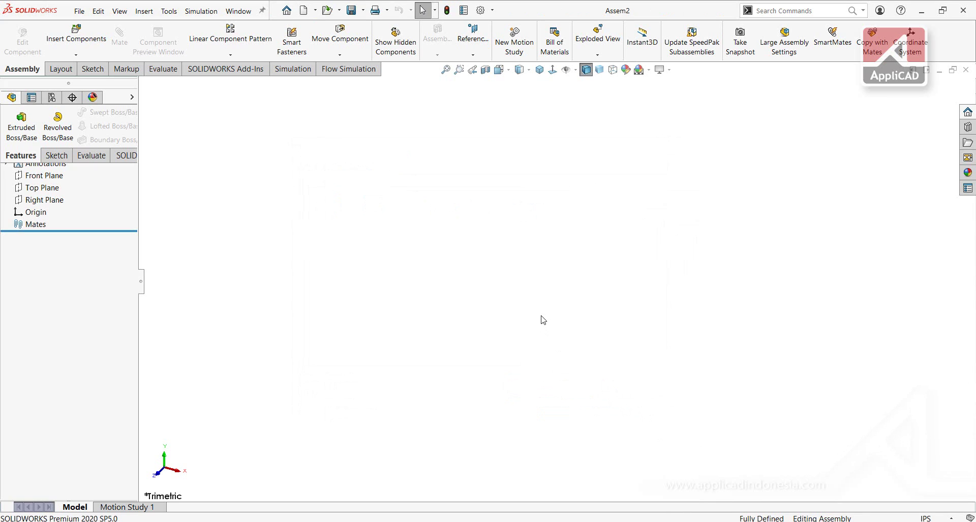